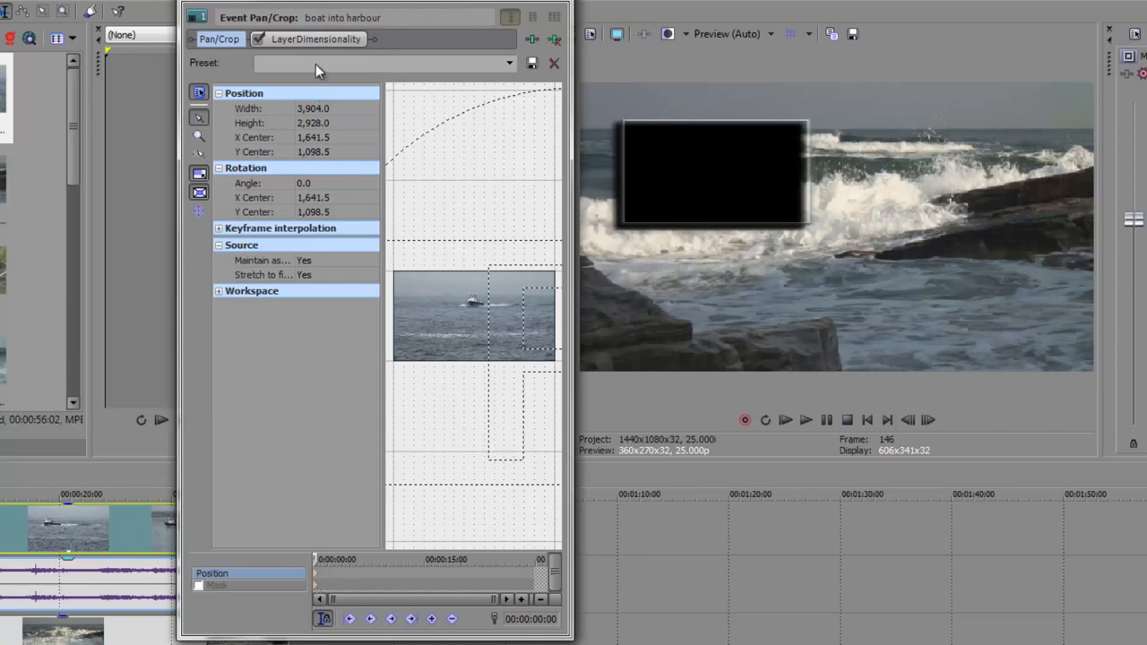
- Enable keyframe animation for Roundness and Foreground Opacity in the Layer Dimensionality effect on the boat into harbour event
{"action": "left_click", "coordinate": [301, 39]}
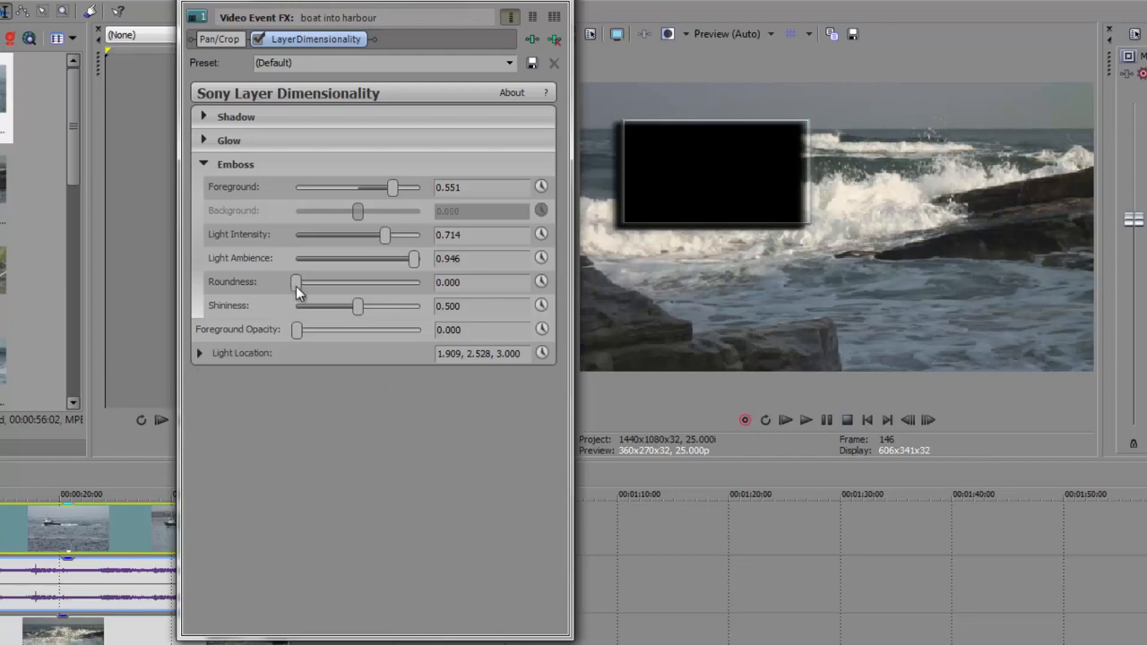
{"action": "mouse_move", "coordinate": [296, 285]}
{"action": "left_mouse_down"}
{"action": "mouse_move", "coordinate": [422, 292]}
{"action": "mouse_move", "coordinate": [299, 282]}
{"action": "mouse_move", "coordinate": [232, 295]}
{"action": "mouse_move", "coordinate": [467, 281]}
{"action": "mouse_move", "coordinate": [278, 289]}
{"action": "left_mouse_up"}
{"action": "left_click", "coordinate": [542, 330]}
{"action": "left_click", "coordinate": [541, 281]}
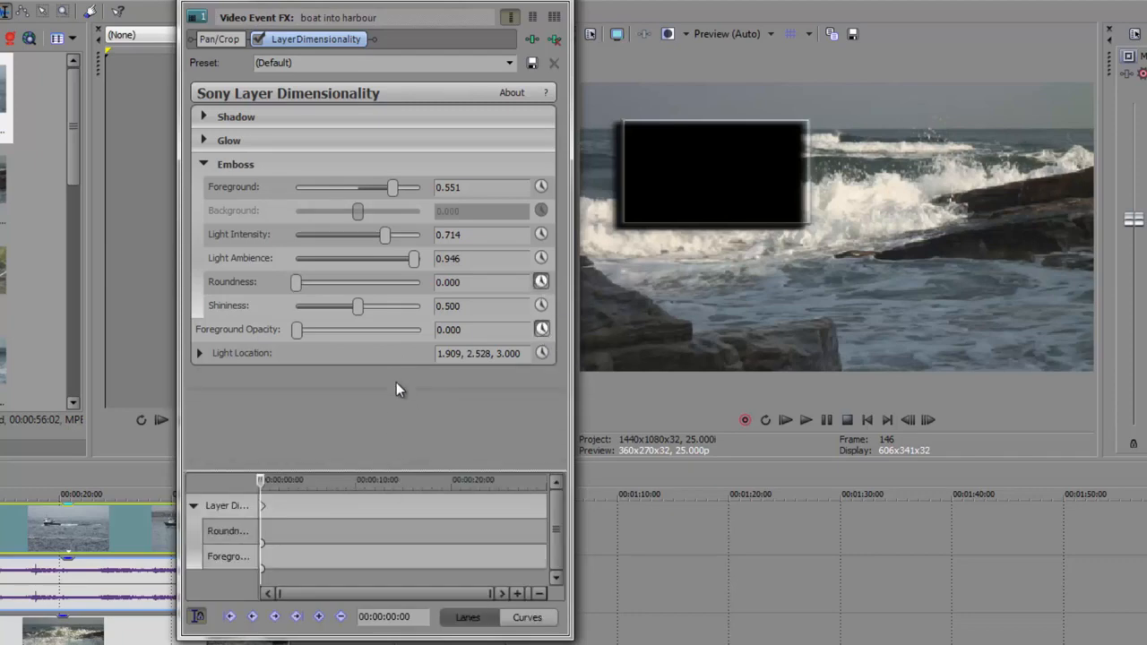
- Enlarge the effect's keyframe area and widen its parameter name column
{"action": "left_click_drag", "start_coordinate": [396, 471], "coordinate": [397, 379]}
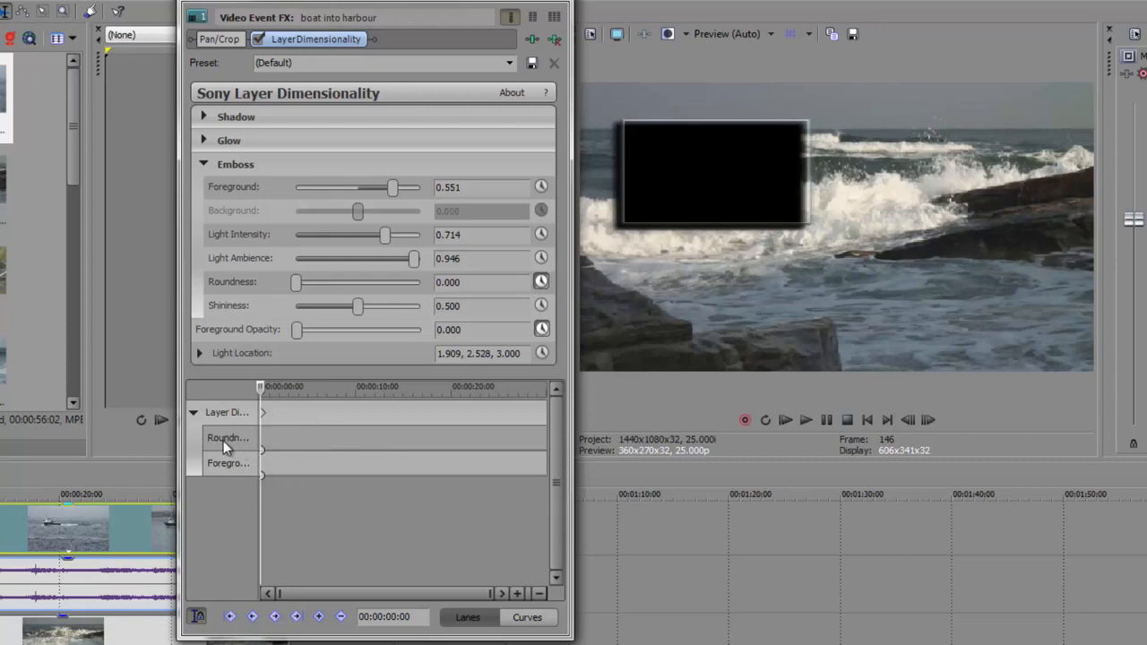
{"action": "left_click_drag", "start_coordinate": [261, 437], "coordinate": [313, 434]}
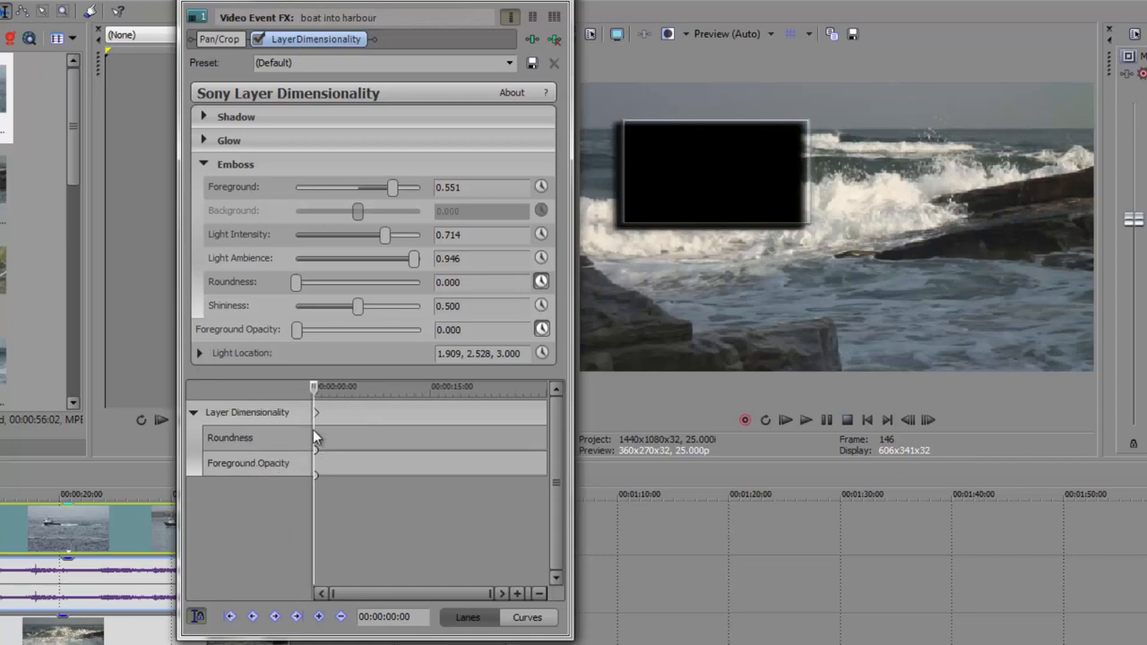
{"action": "left_click_drag", "start_coordinate": [313, 430], "coordinate": [295, 431]}
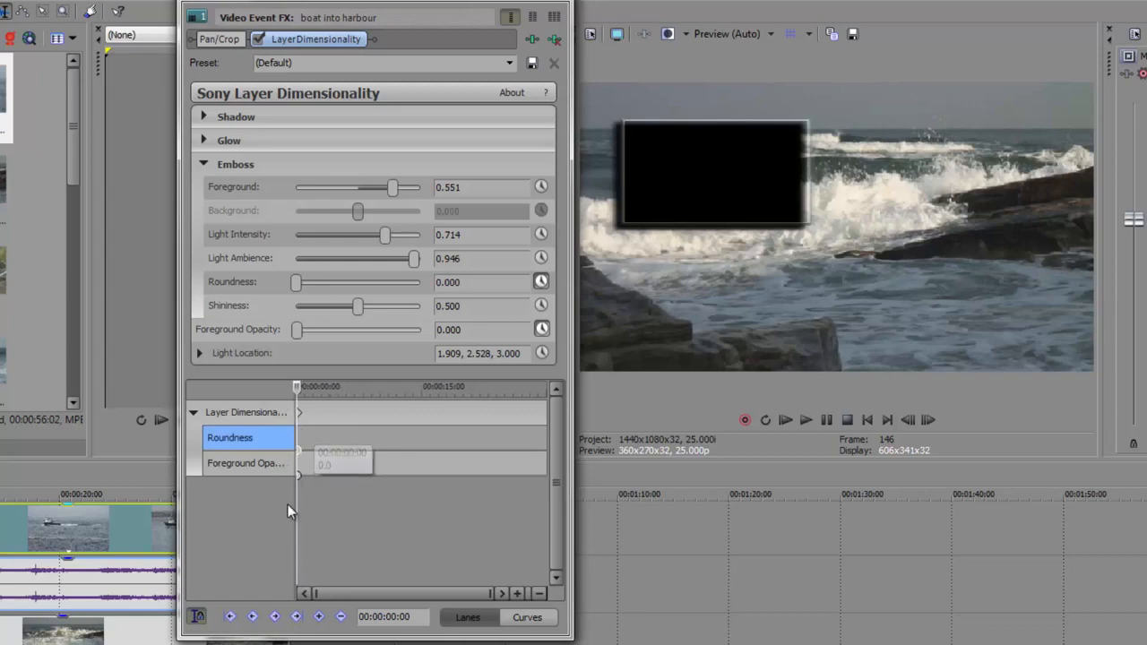
- Examine the starting keyframes' interpolation options and compare the Curves and Lanes displays of the animated parameters
{"action": "left_click", "coordinate": [313, 522]}
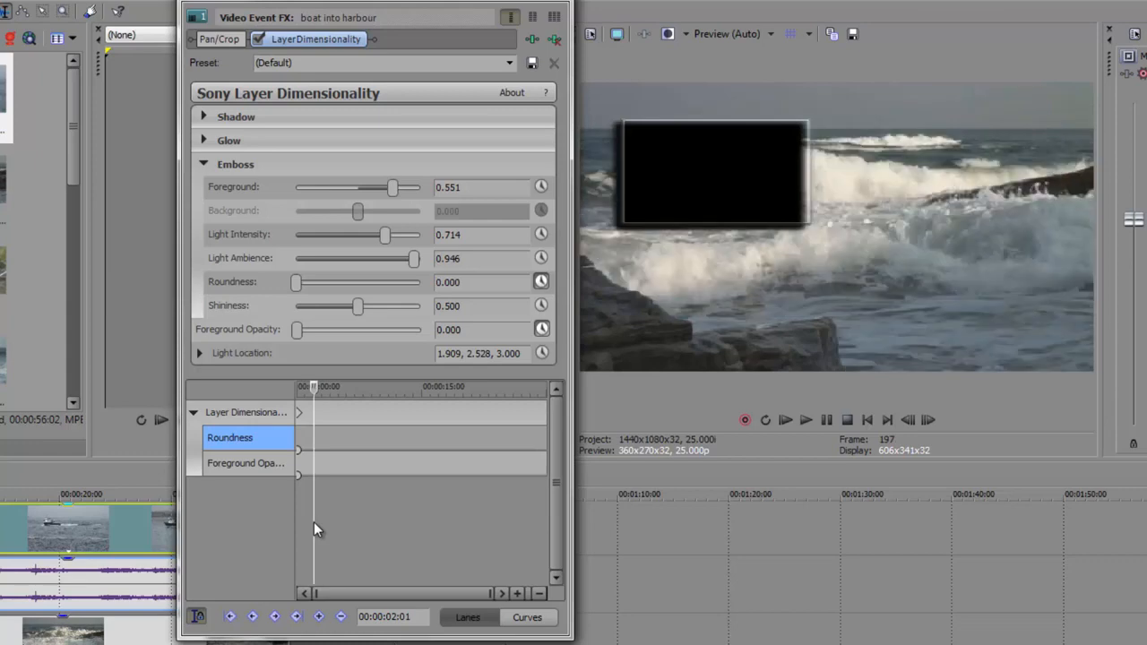
{"action": "left_click_drag", "start_coordinate": [316, 390], "coordinate": [268, 404]}
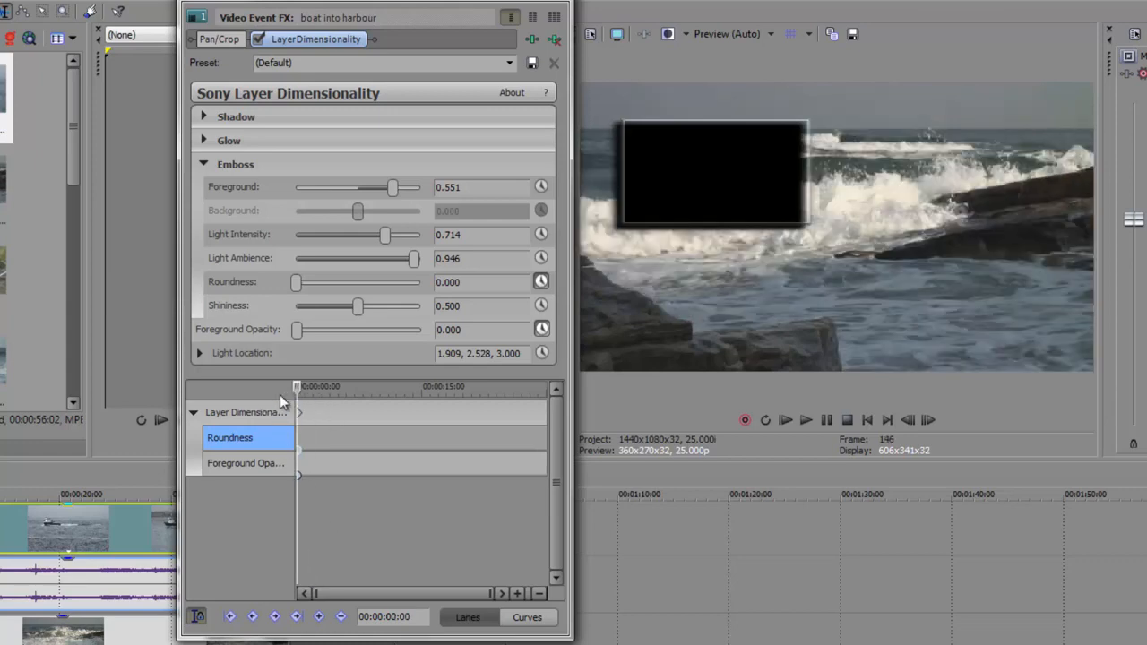
{"action": "right_click", "coordinate": [299, 413]}
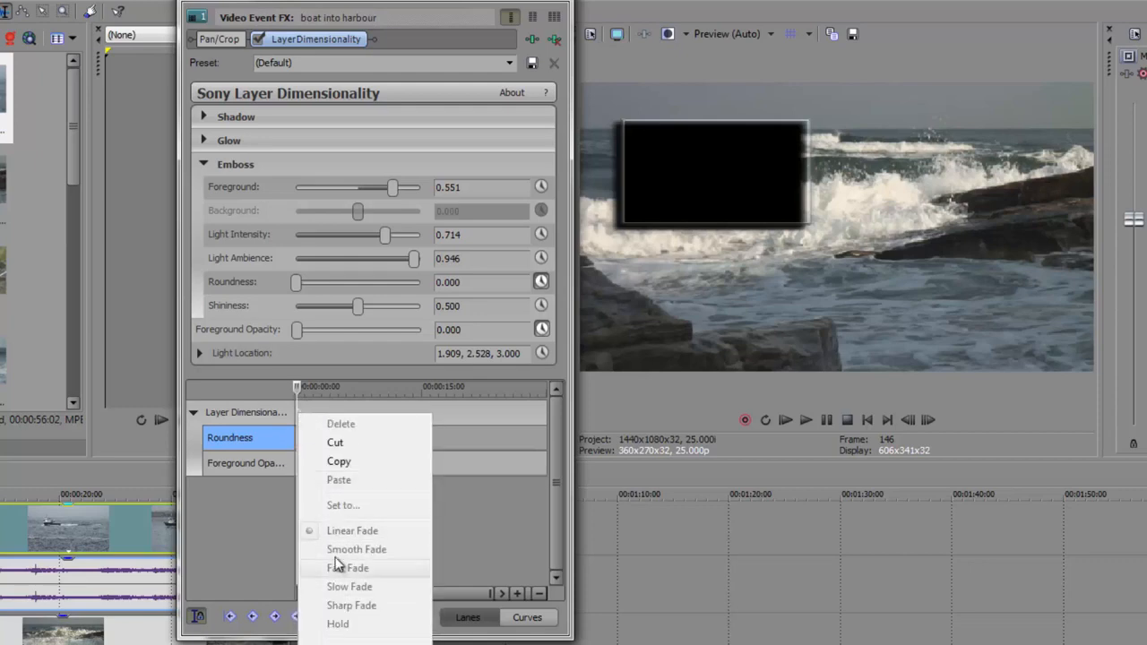
{"action": "left_click", "coordinate": [287, 540]}
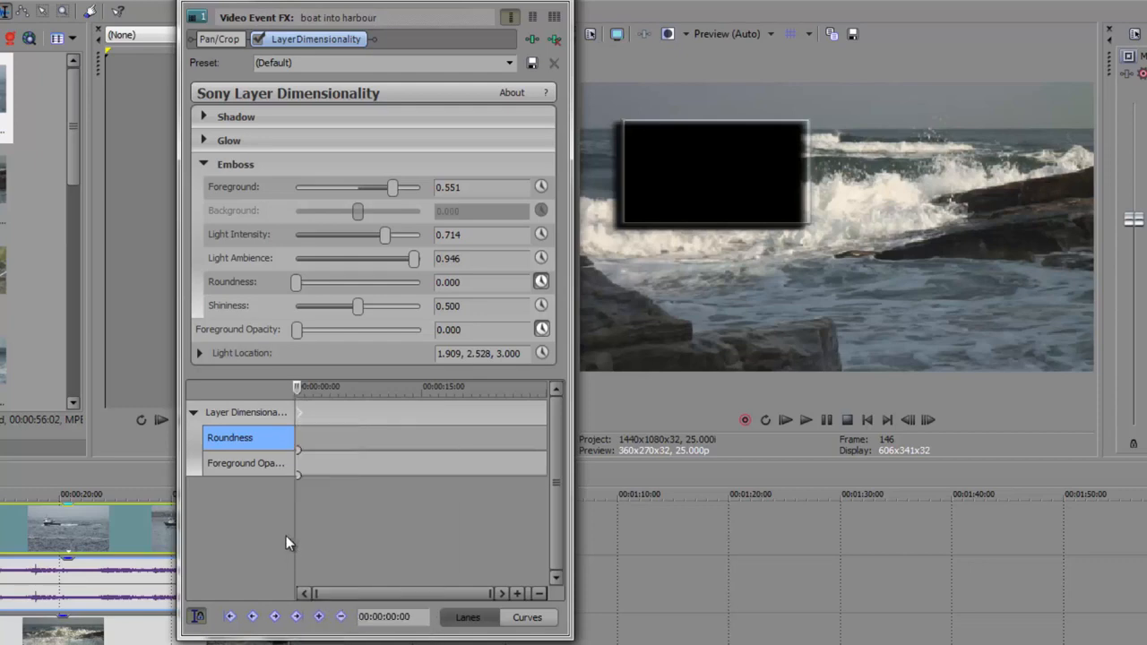
{"action": "left_click", "coordinate": [297, 455]}
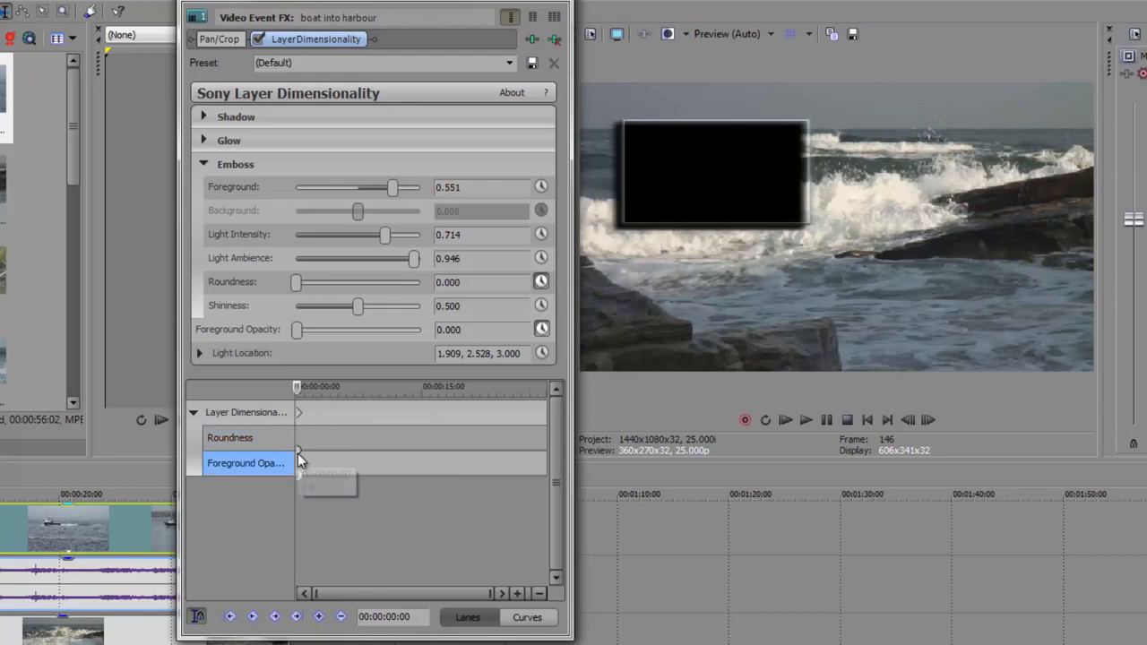
{"action": "left_click", "coordinate": [298, 449]}
{"action": "right_click", "coordinate": [298, 449]}
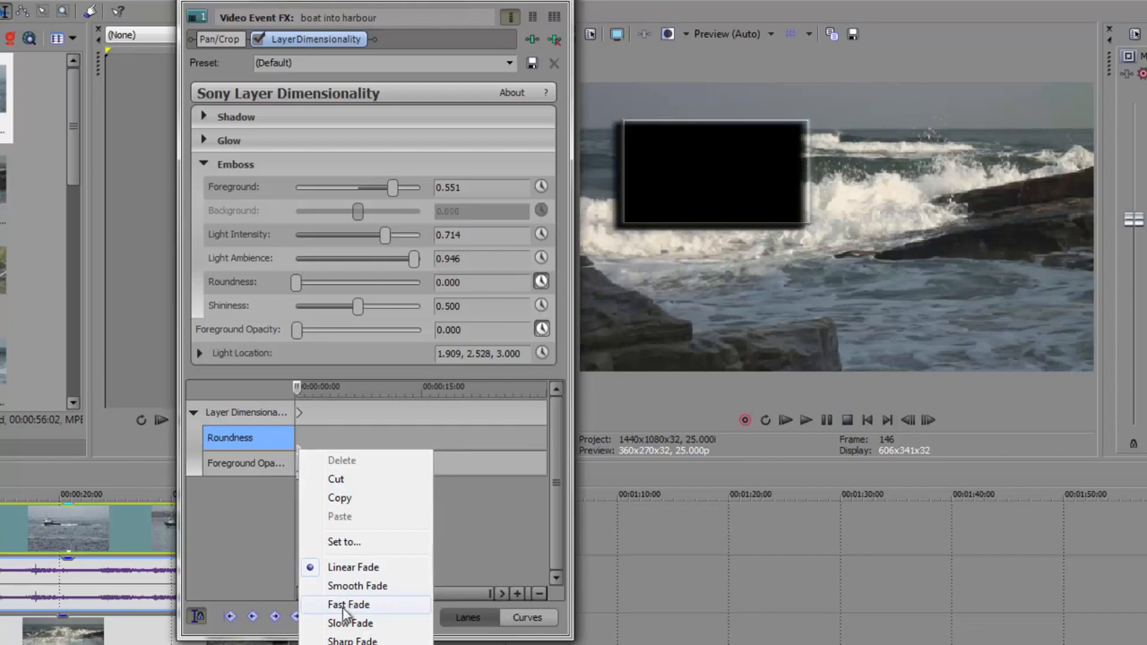
{"action": "left_click", "coordinate": [252, 525]}
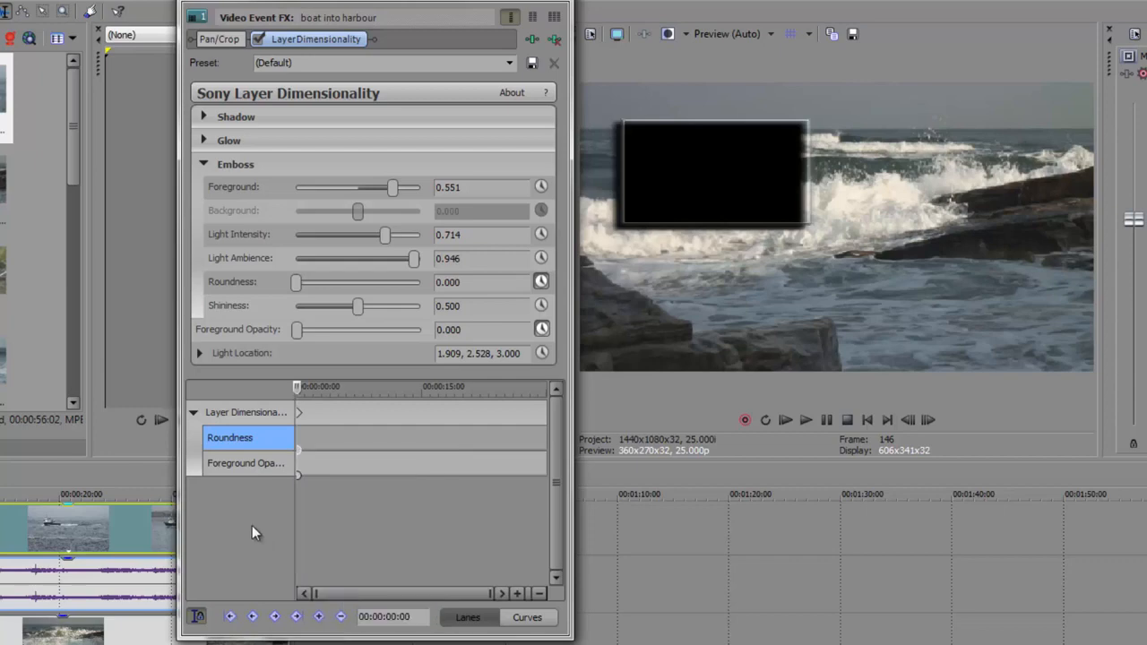
{"action": "left_click", "coordinate": [528, 627]}
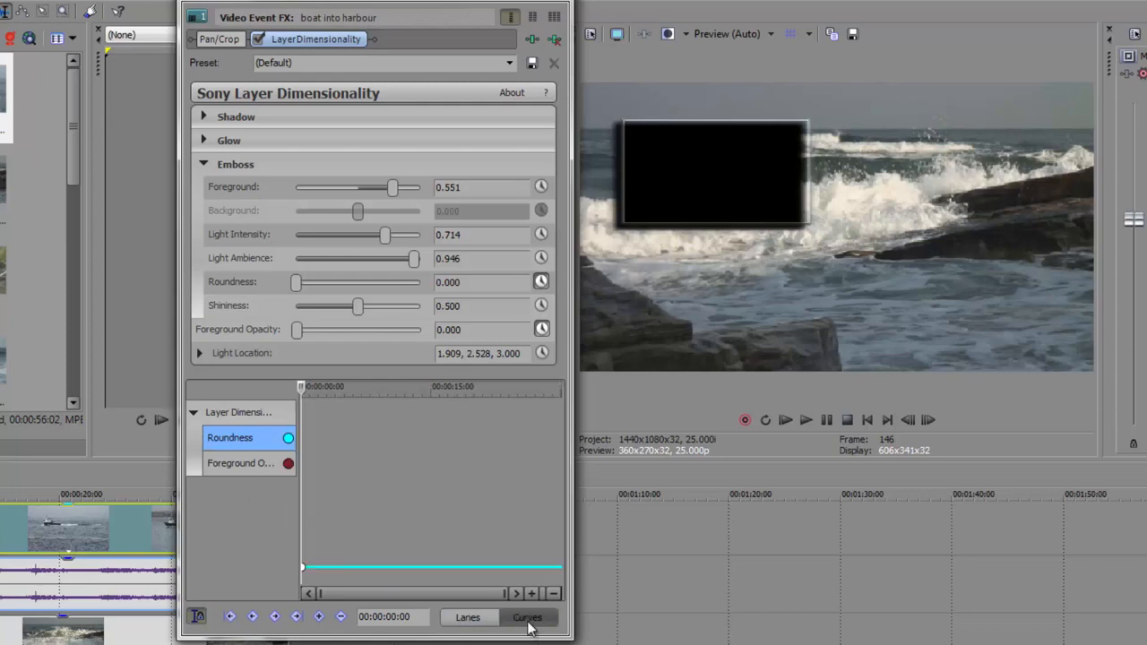
{"action": "left_click", "coordinate": [475, 627]}
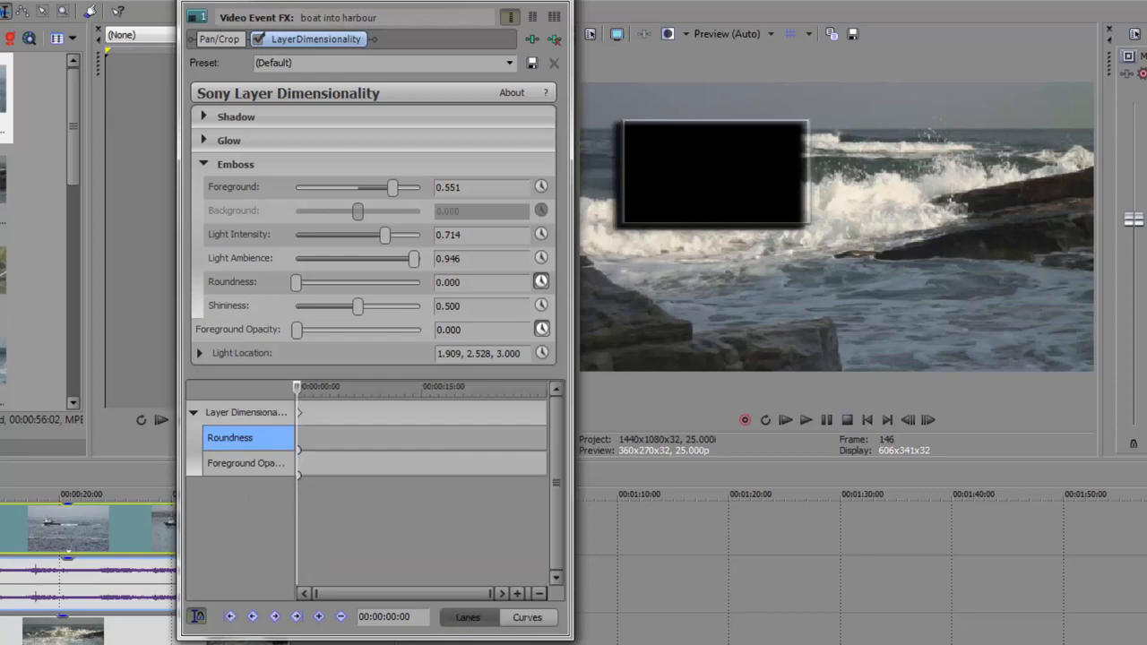
- At 00:00:06:00, add keyframes with Foreground Opacity at 1.000 and Roundness at 1.000
{"action": "left_click", "coordinate": [347, 414]}
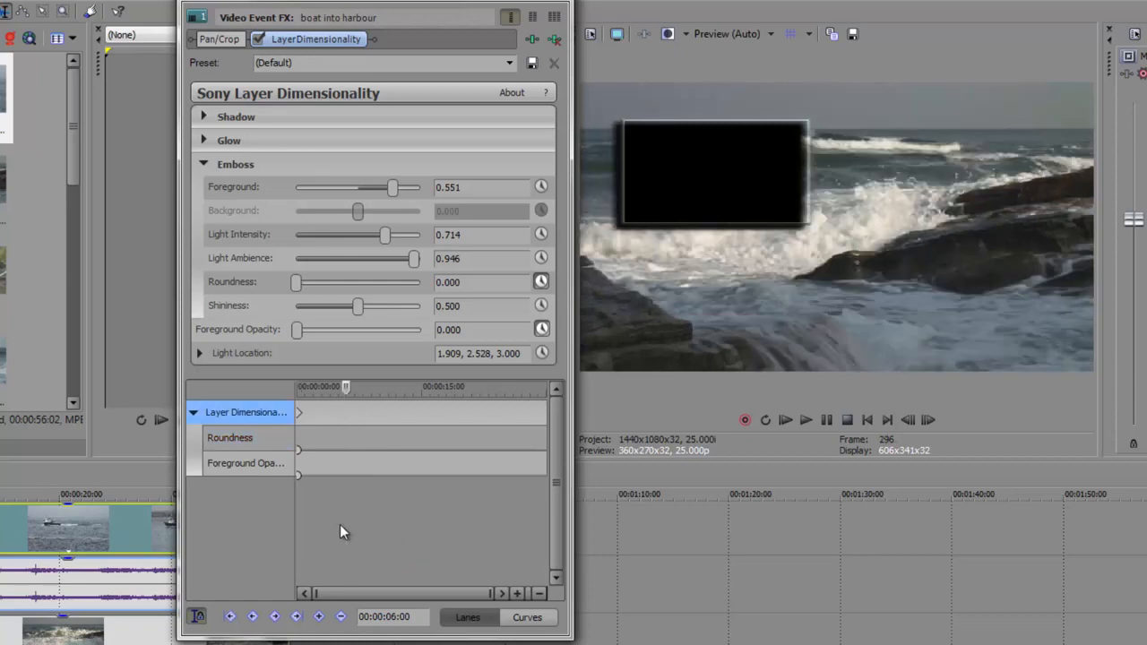
{"action": "left_click_drag", "start_coordinate": [296, 331], "coordinate": [430, 332]}
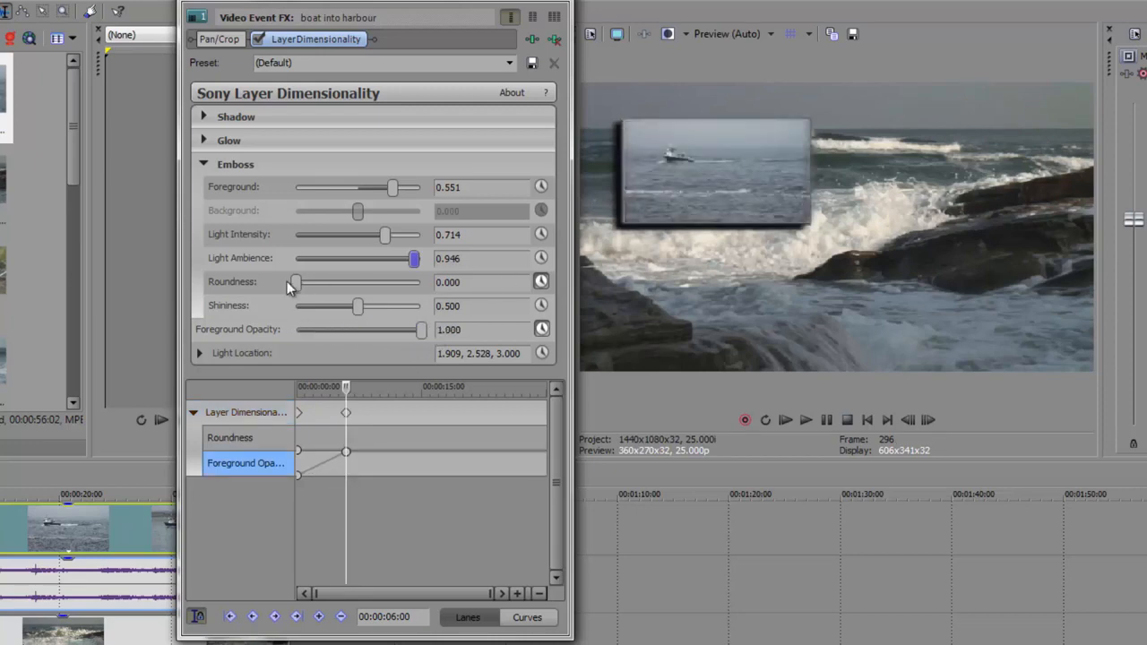
{"action": "left_click_drag", "start_coordinate": [296, 283], "coordinate": [431, 290]}
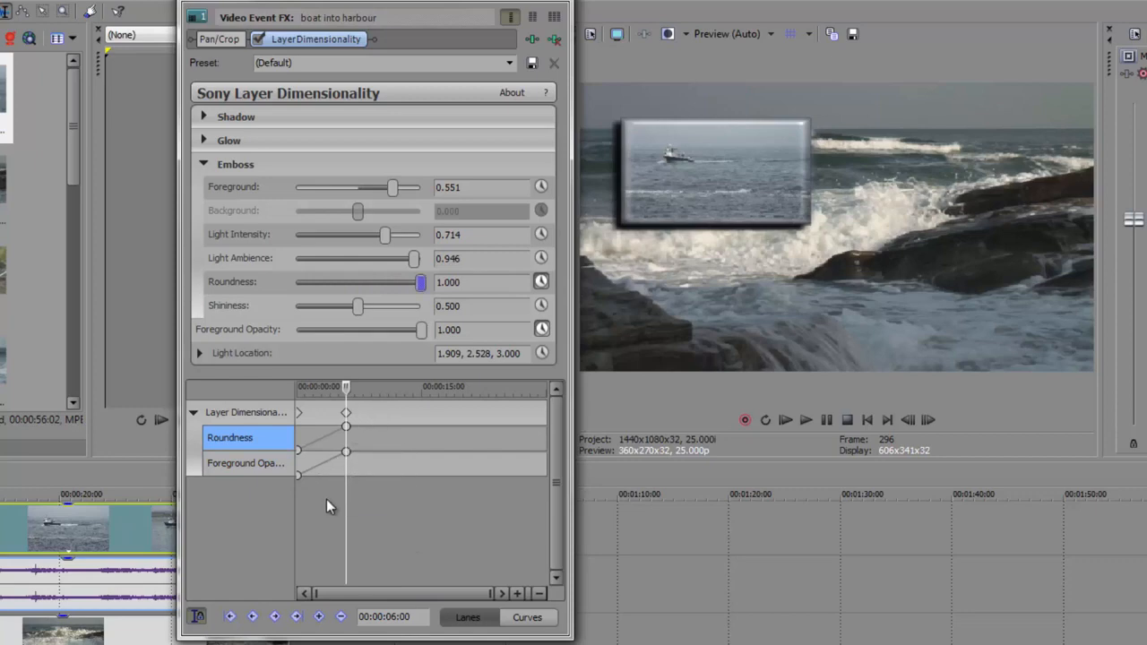
- Change the Foreground Opacity keyframe at 00:00:06:00 to Smooth Fade
{"action": "mouse_move", "coordinate": [347, 450]}
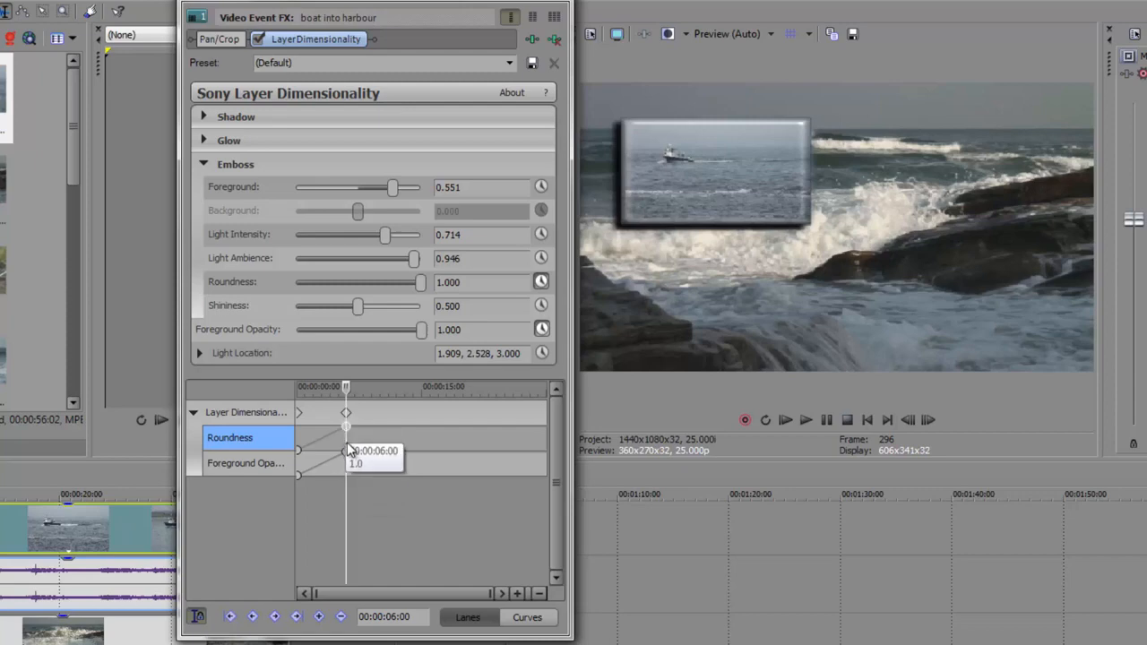
{"action": "left_click", "coordinate": [346, 451]}
{"action": "left_click", "coordinate": [348, 427]}
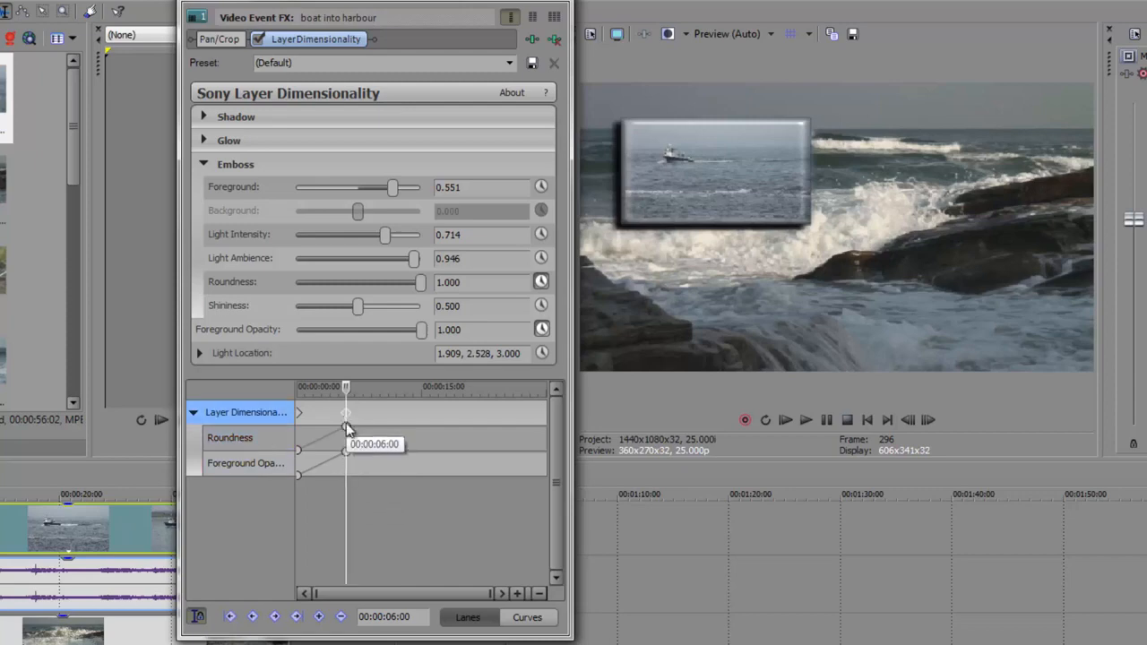
{"action": "left_click", "coordinate": [347, 427]}
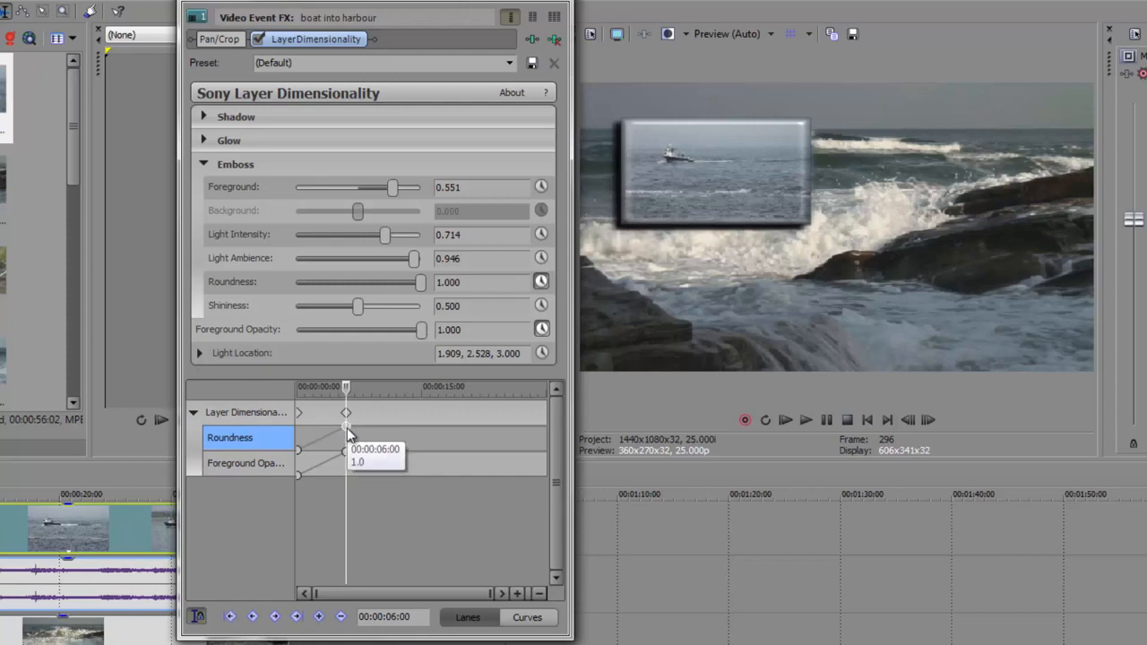
{"action": "left_click", "coordinate": [346, 451]}
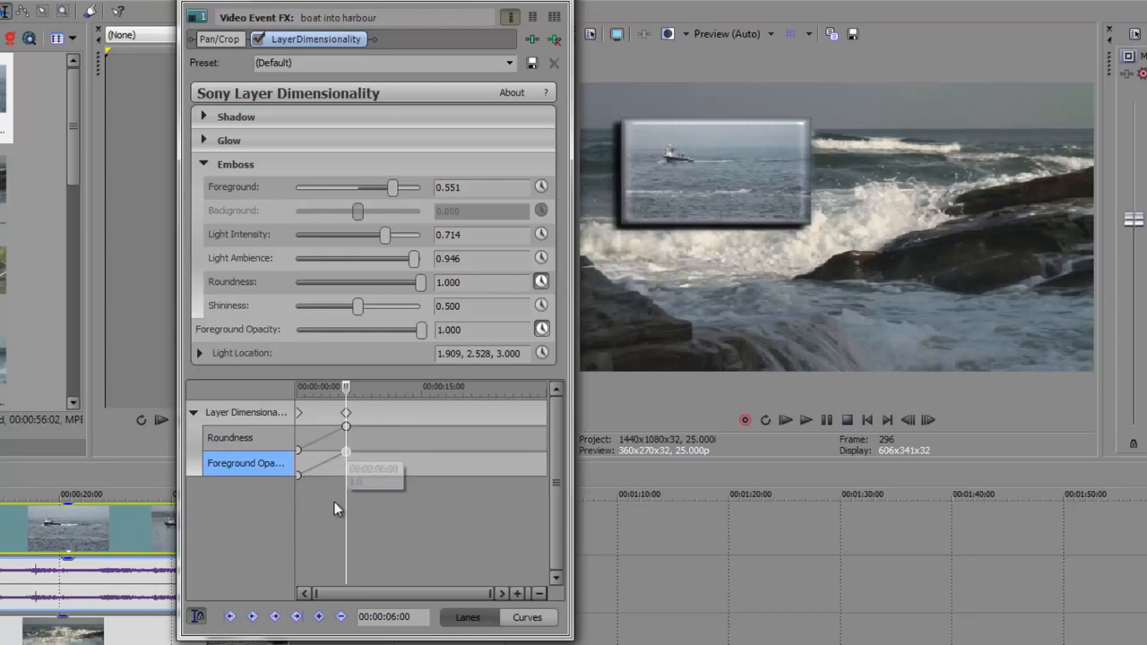
{"action": "right_click", "coordinate": [347, 452]}
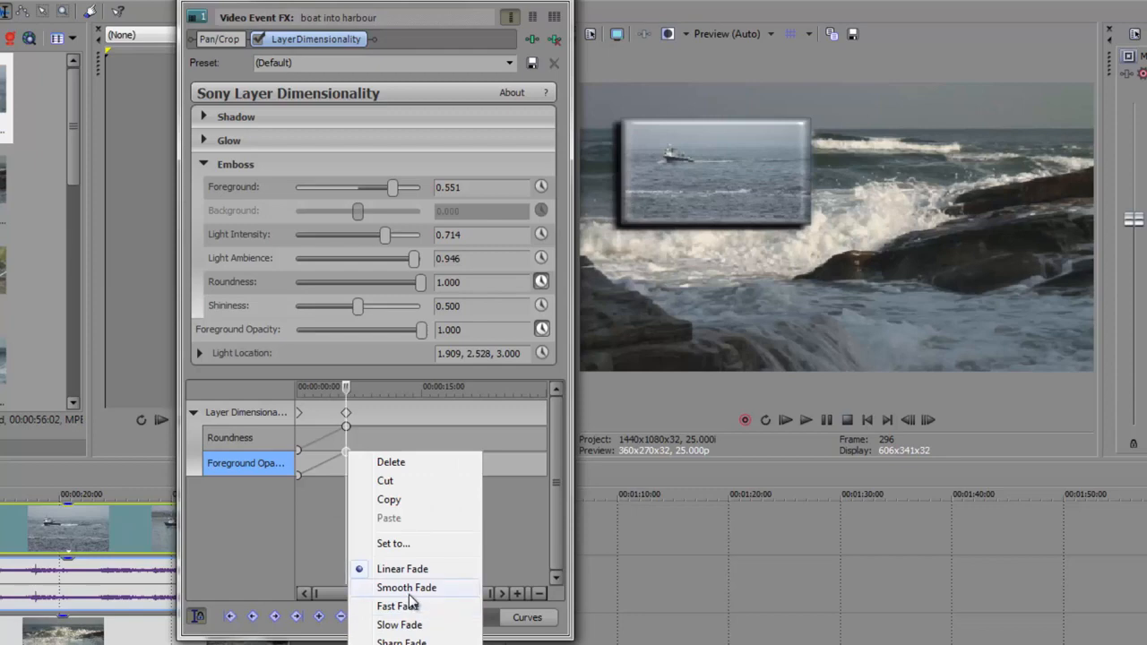
{"action": "left_click", "coordinate": [409, 589]}
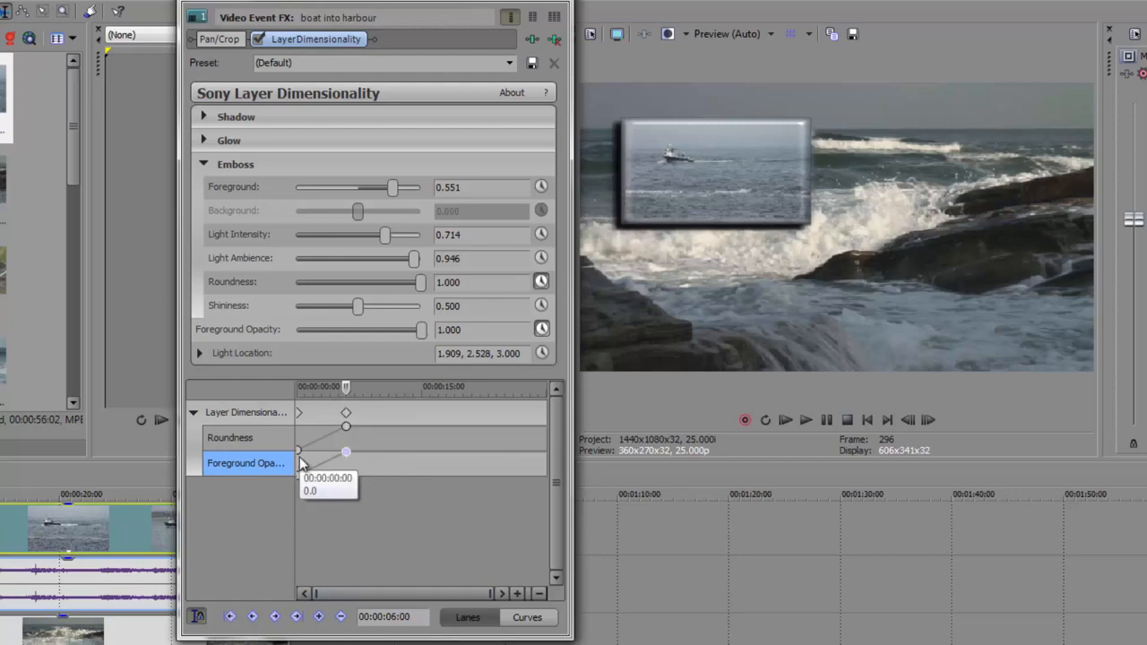
- Add a keyframe at 00:00:12:20 with Foreground Opacity at 0.000
{"action": "left_click", "coordinate": [404, 415]}
{"action": "left_click_drag", "start_coordinate": [420, 339], "coordinate": [252, 351]}
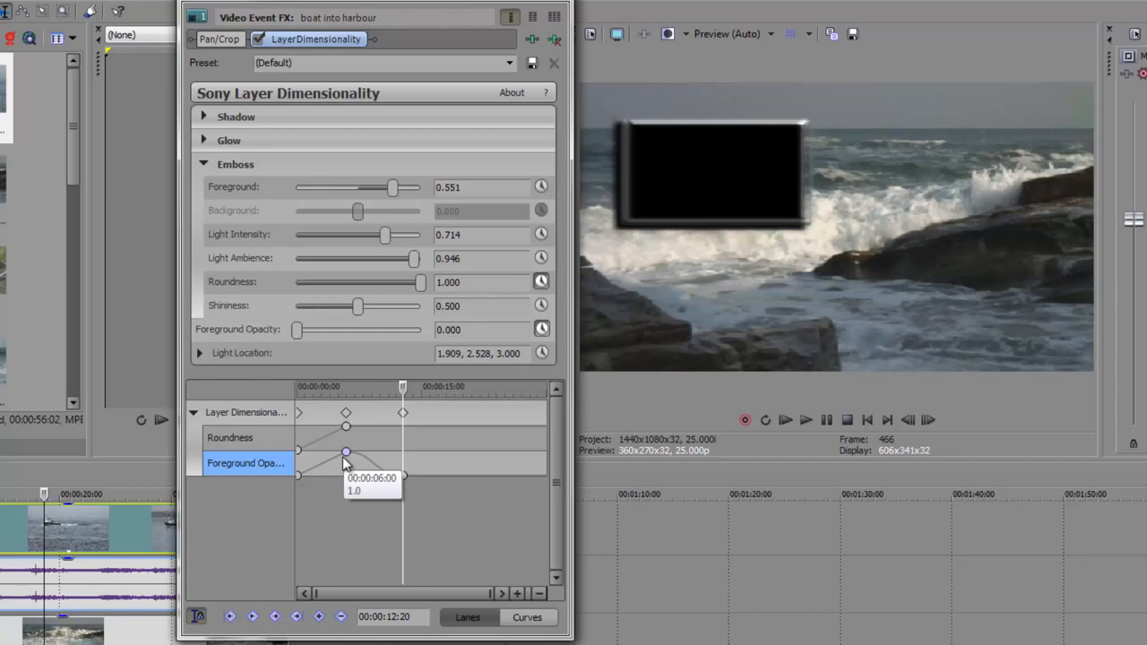
- Try Smooth Fade, Fast Fade and Slow Fade in turn on the Foreground Opacity keyframe at 00:00:00:00
{"action": "right_click", "coordinate": [298, 475]}
{"action": "left_click", "coordinate": [334, 614]}
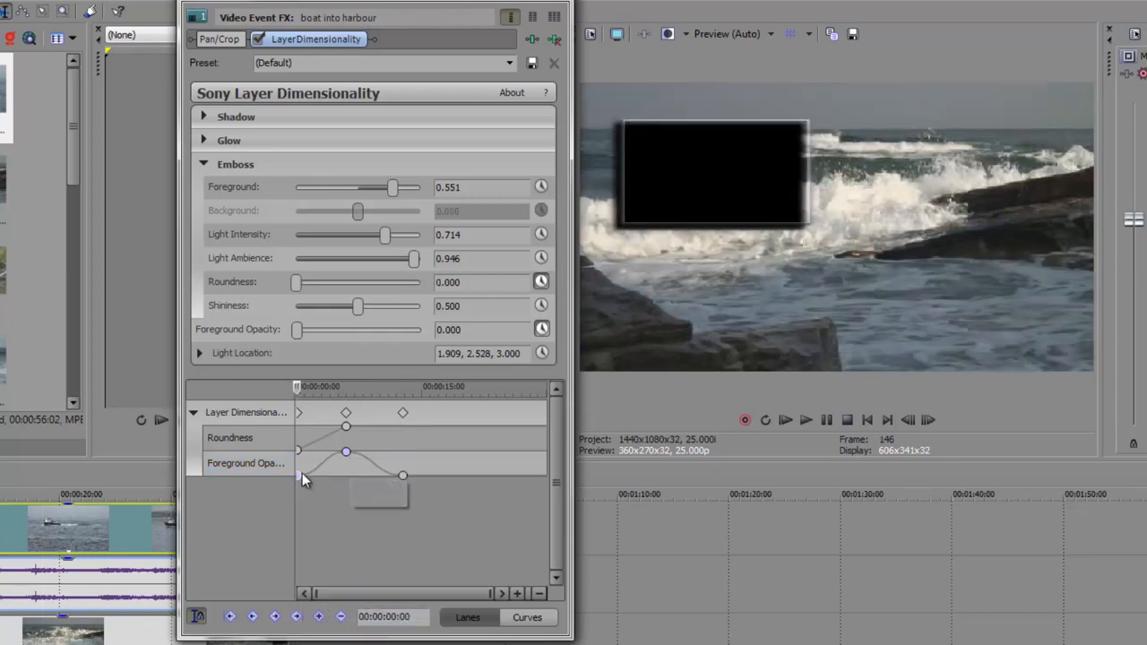
{"action": "right_click", "coordinate": [299, 476]}
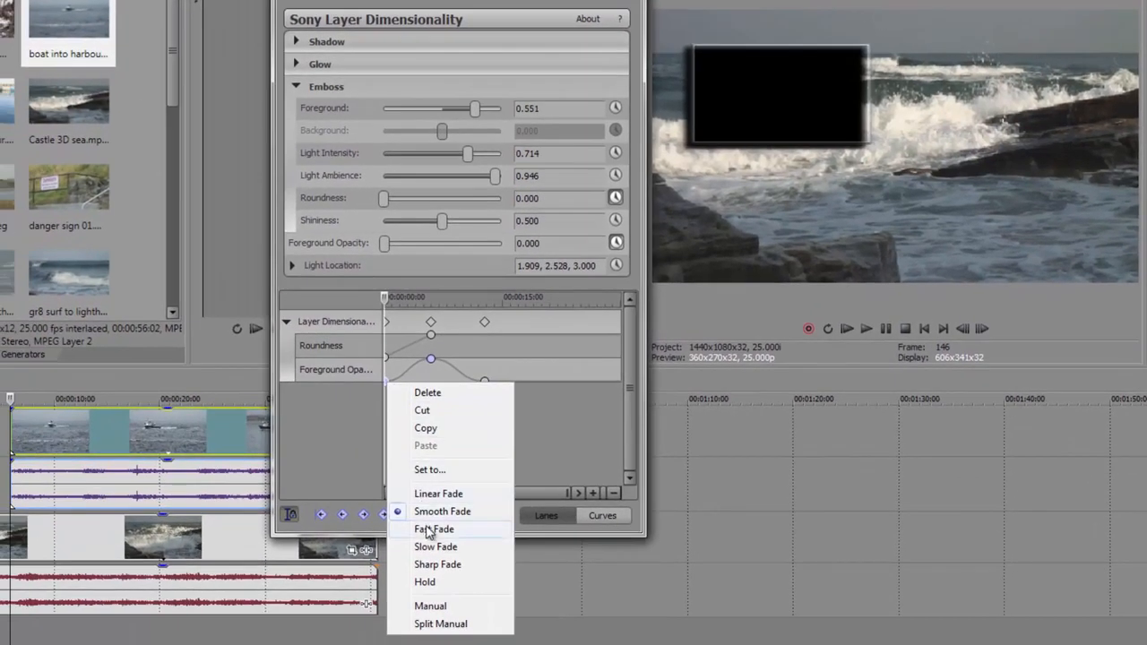
{"action": "left_click", "coordinate": [432, 529]}
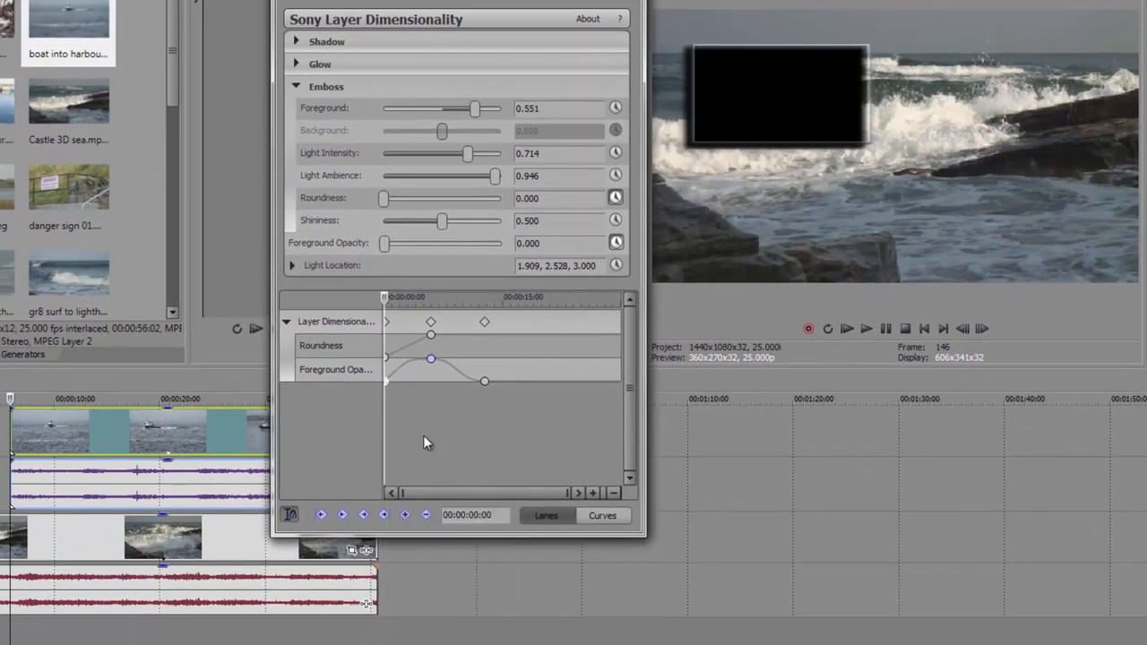
{"action": "right_click", "coordinate": [388, 384]}
{"action": "left_click", "coordinate": [418, 546]}
- Set the starting keyframes of Foreground Opacity and Roundness at 00:00:00:00 to Sharp Fade
{"action": "right_click", "coordinate": [388, 381]}
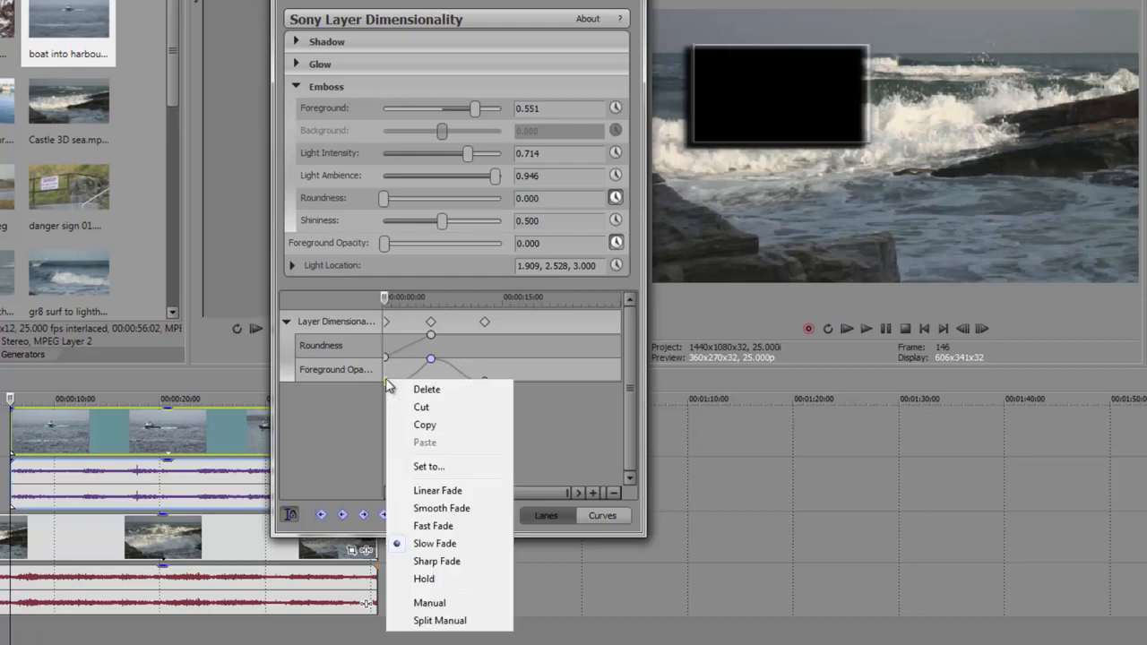
{"action": "left_click", "coordinate": [421, 561]}
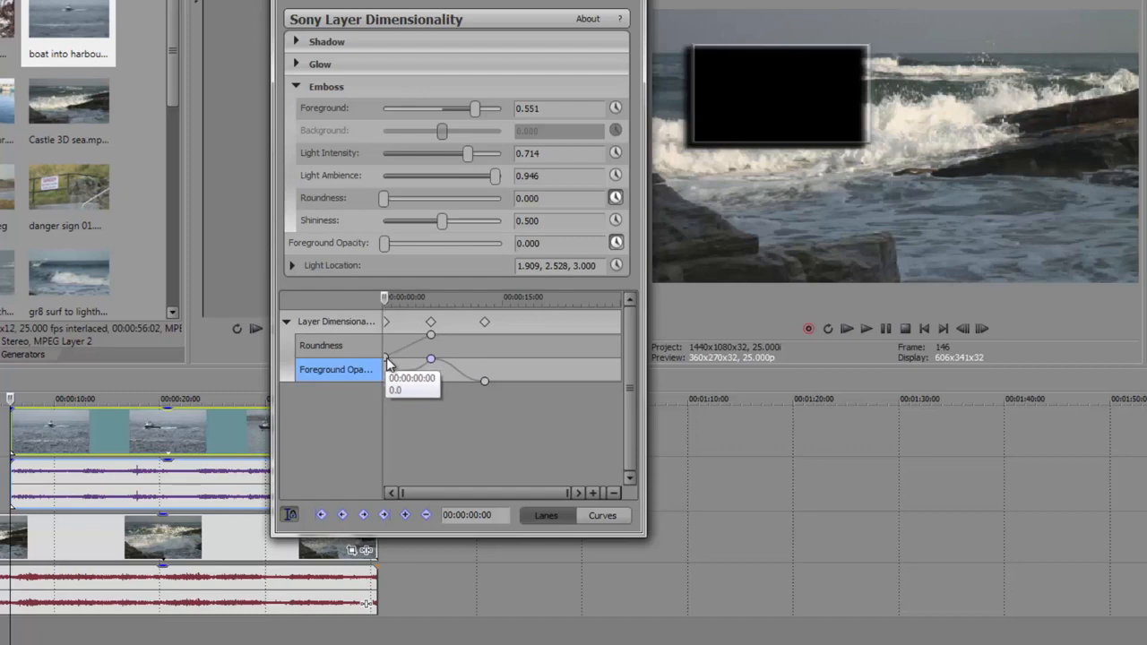
{"action": "left_click", "coordinate": [336, 344]}
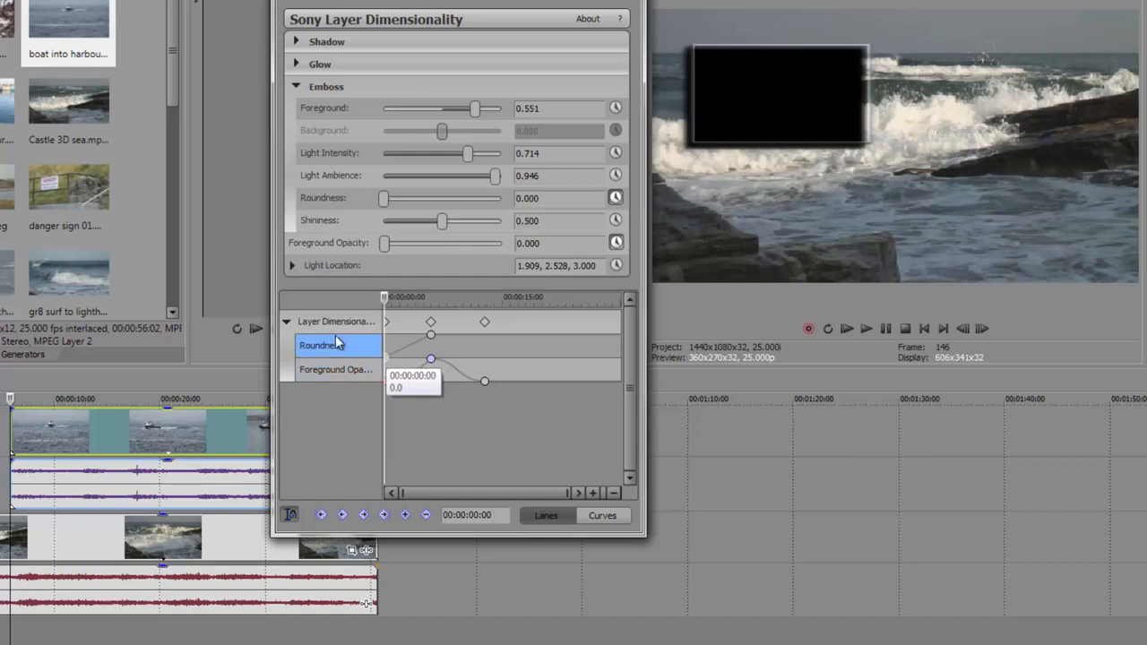
{"action": "right_click", "coordinate": [387, 360]}
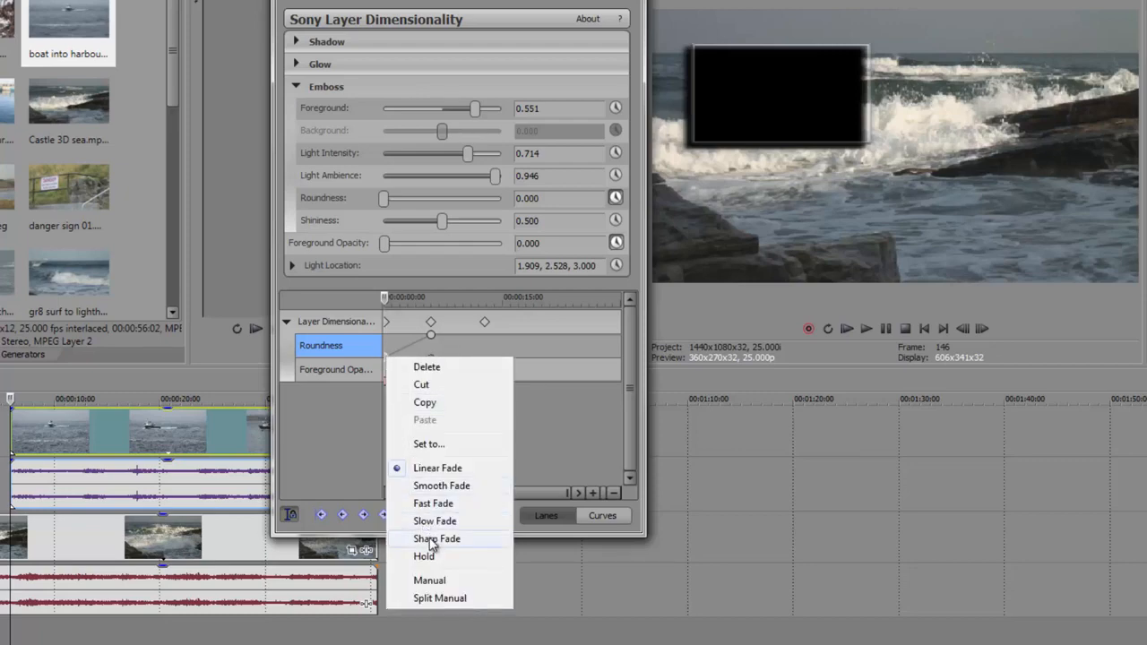
{"action": "left_click", "coordinate": [430, 541]}
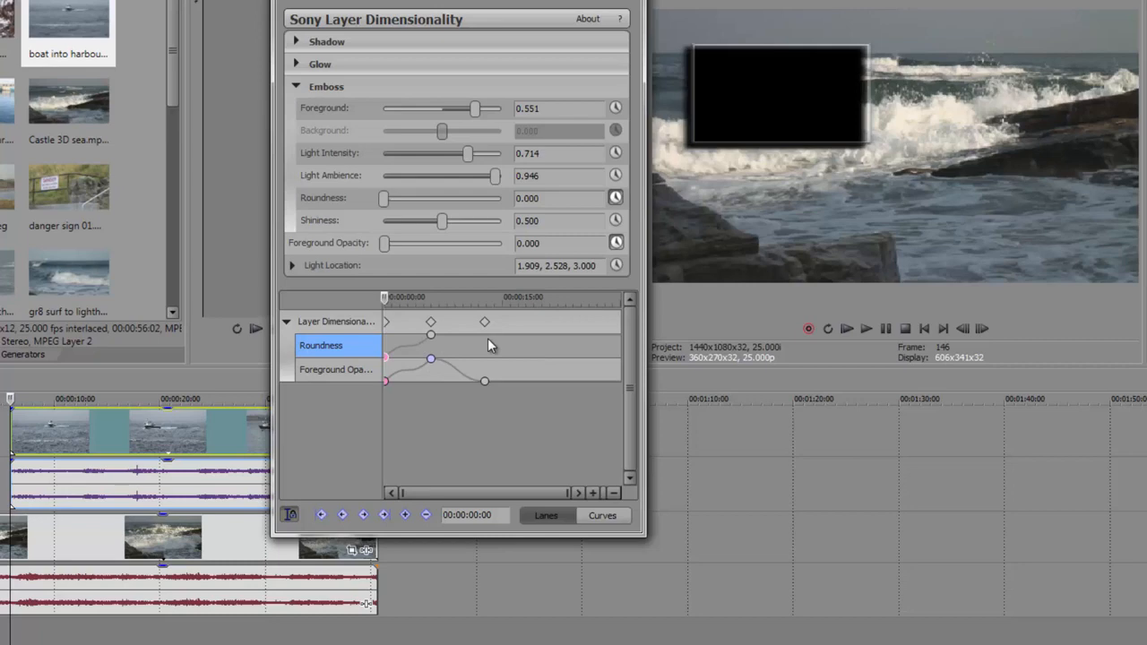
- Add a keyframe at 00:00:21:01 with Roundness at 0.000
{"action": "left_click", "coordinate": [550, 342]}
{"action": "left_click_drag", "start_coordinate": [500, 199], "coordinate": [312, 201]}
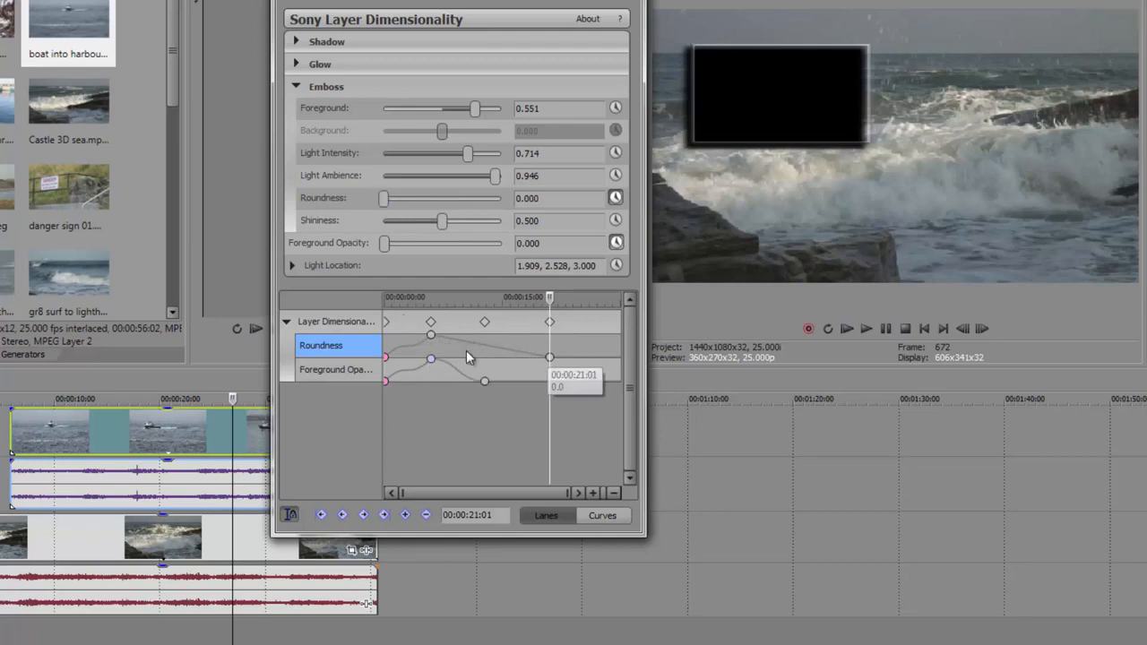
- Try Hold on the Roundness keyframe at 00:00:06:00 and move the last Roundness keyframe a few seconds closer to it
{"action": "left_click", "coordinate": [432, 337]}
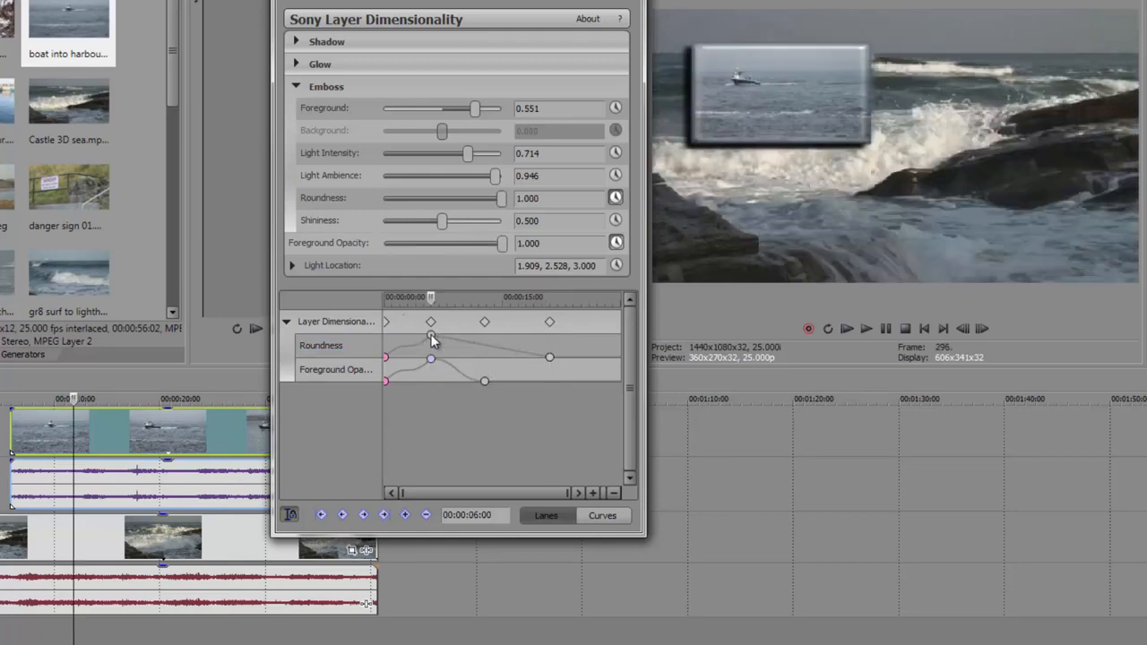
{"action": "left_click", "coordinate": [432, 337]}
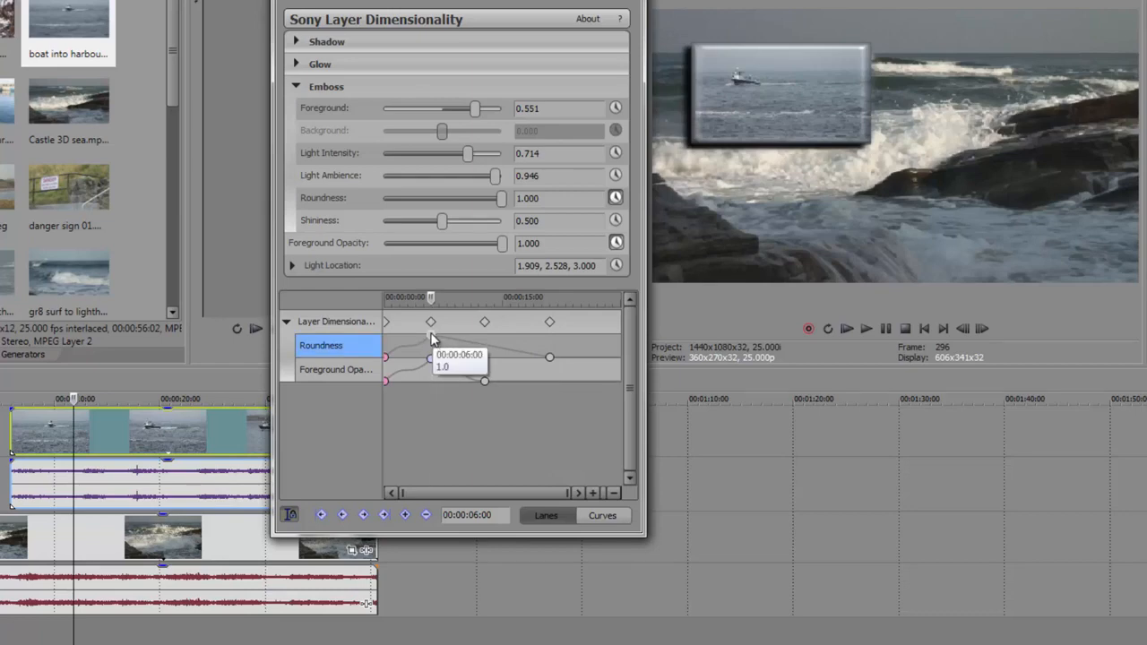
{"action": "right_click", "coordinate": [432, 336]}
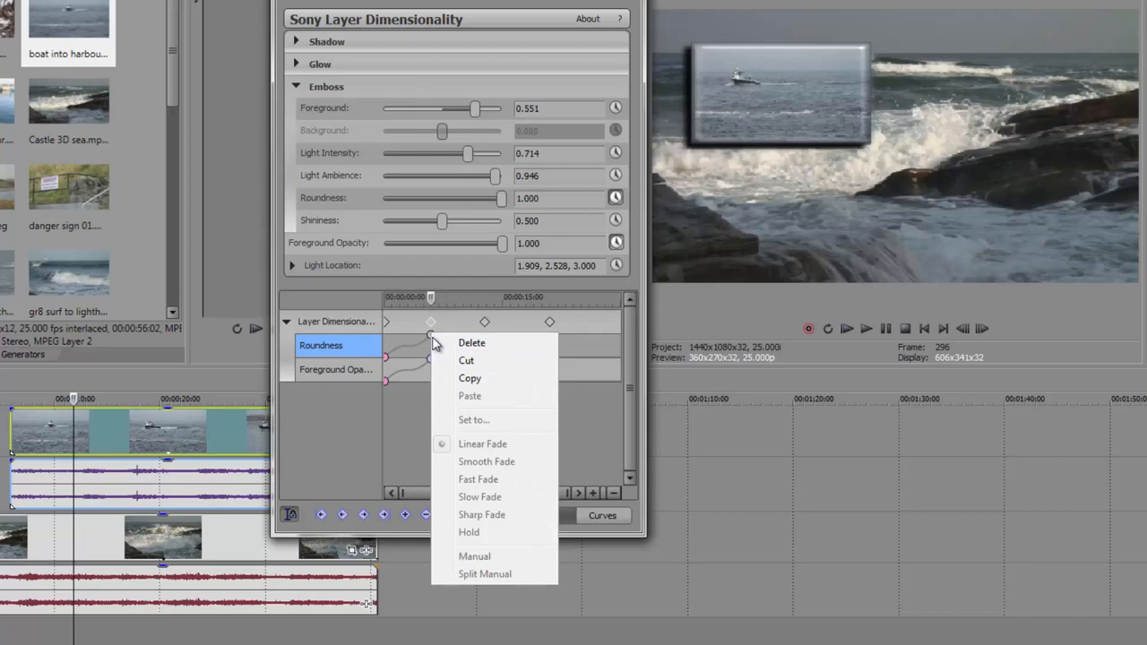
{"action": "left_click", "coordinate": [431, 332]}
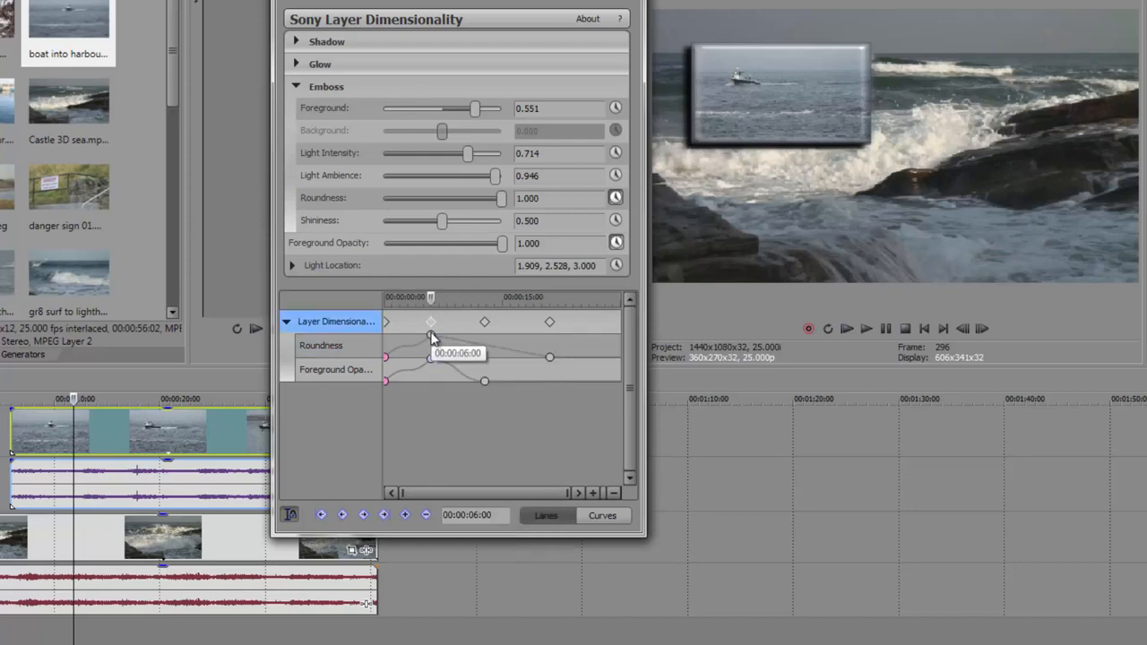
{"action": "left_click", "coordinate": [431, 337]}
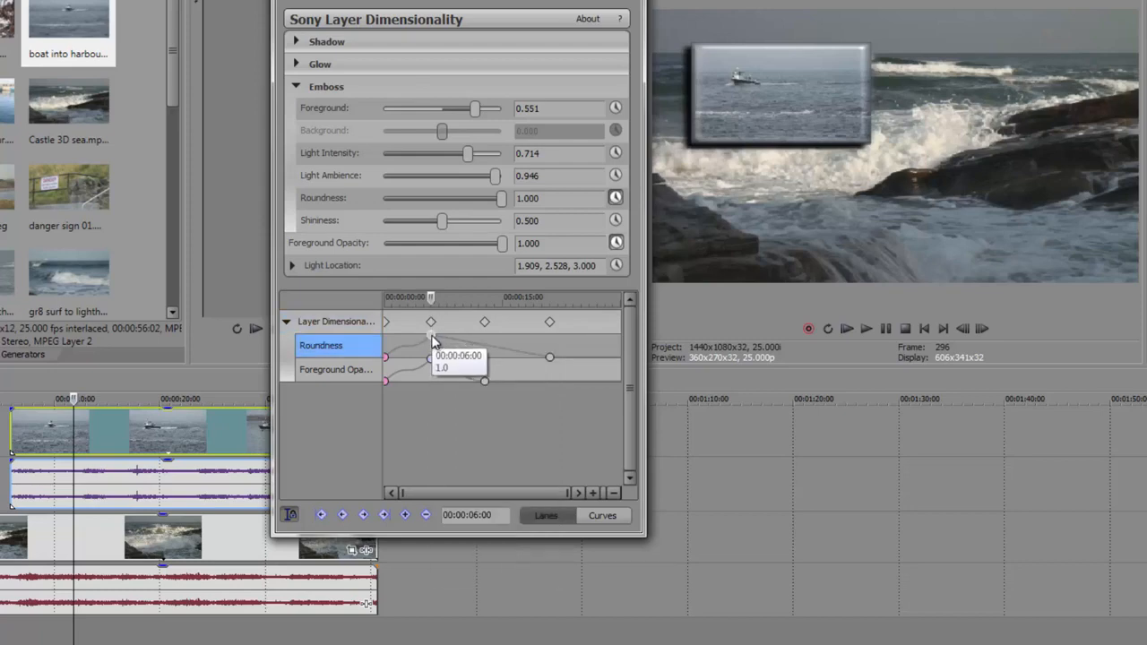
{"action": "right_click", "coordinate": [432, 339]}
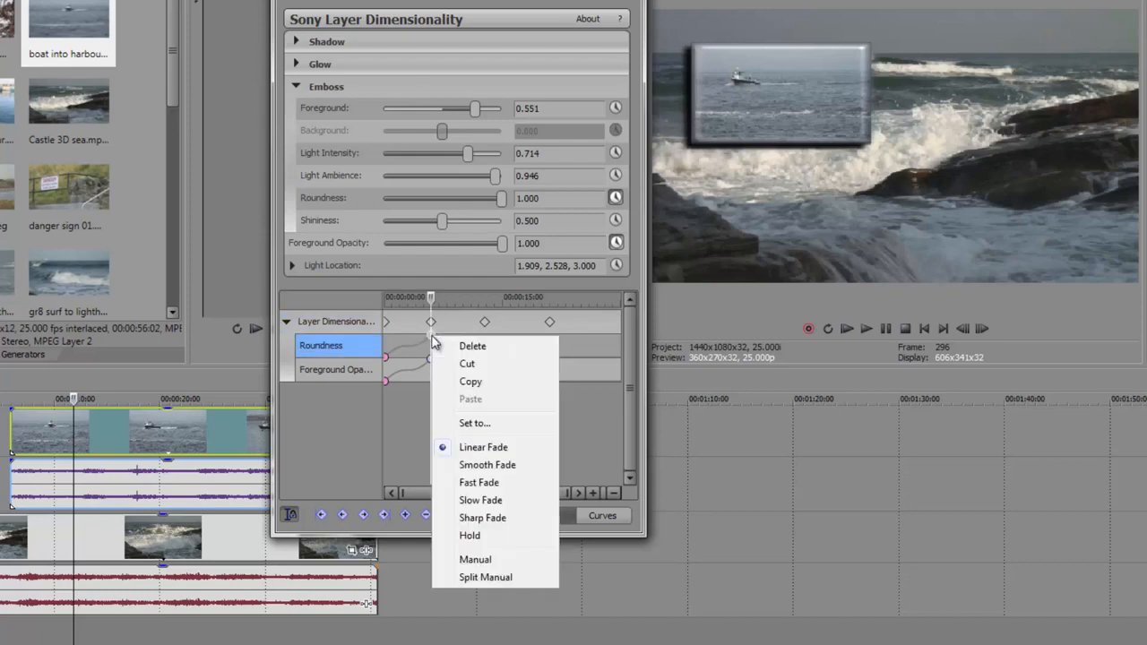
{"action": "left_click", "coordinate": [465, 538]}
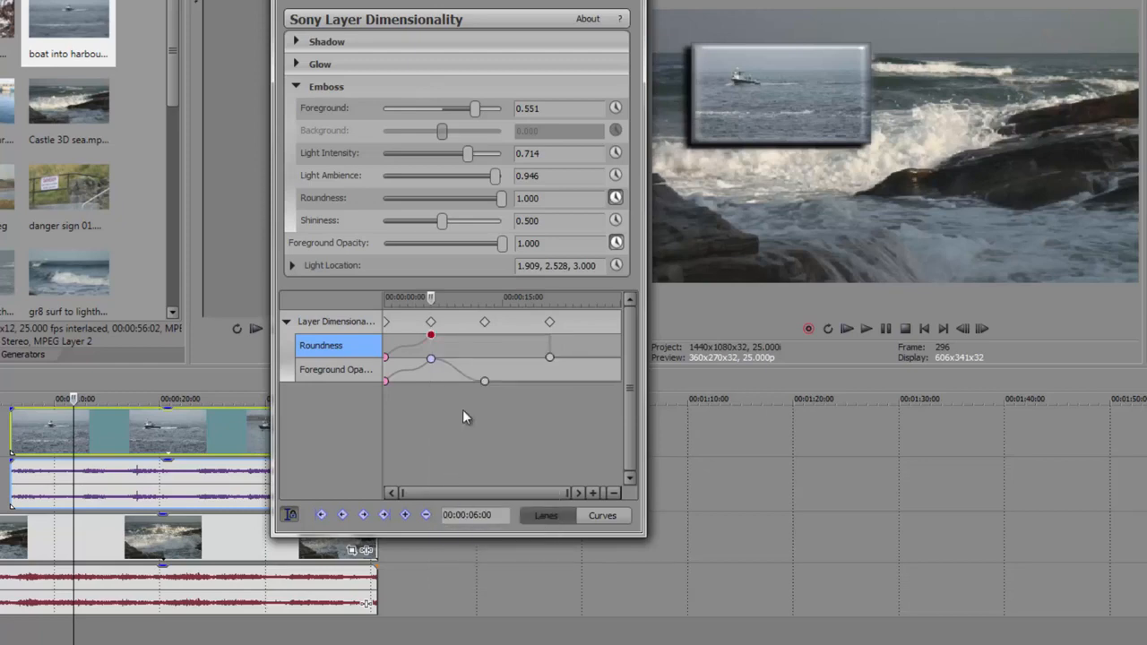
{"action": "mouse_move", "coordinate": [433, 341]}
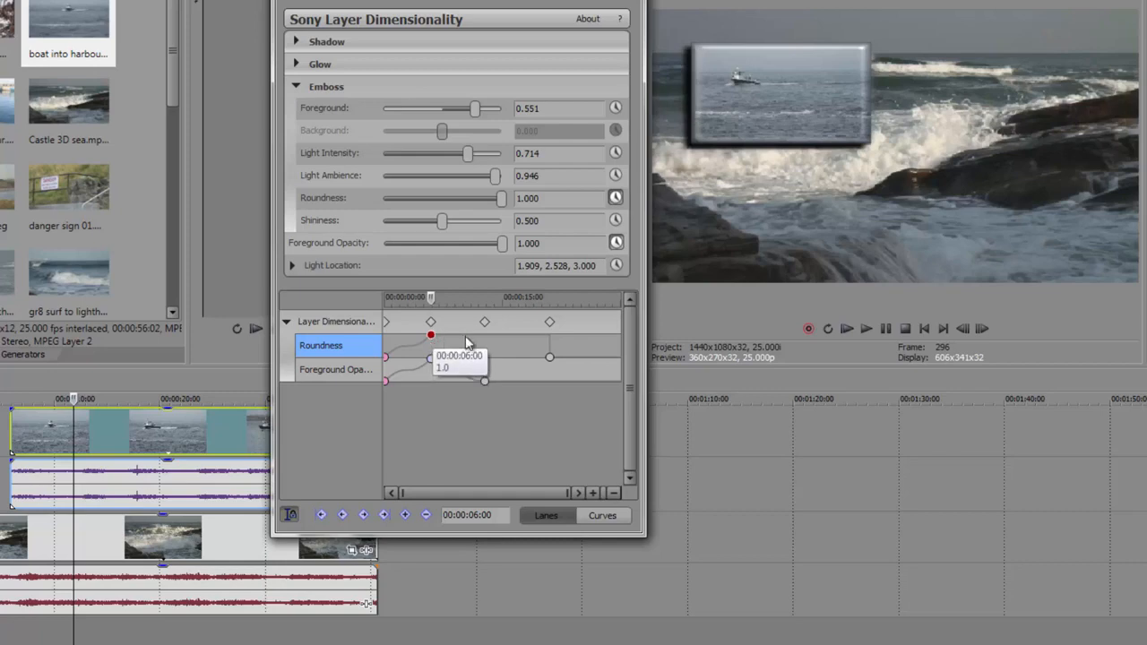
{"action": "mouse_move", "coordinate": [549, 360]}
{"action": "left_mouse_down"}
{"action": "mouse_move", "coordinate": [459, 359]}
{"action": "mouse_move", "coordinate": [542, 356]}
{"action": "mouse_move", "coordinate": [527, 355]}
{"action": "left_mouse_up"}
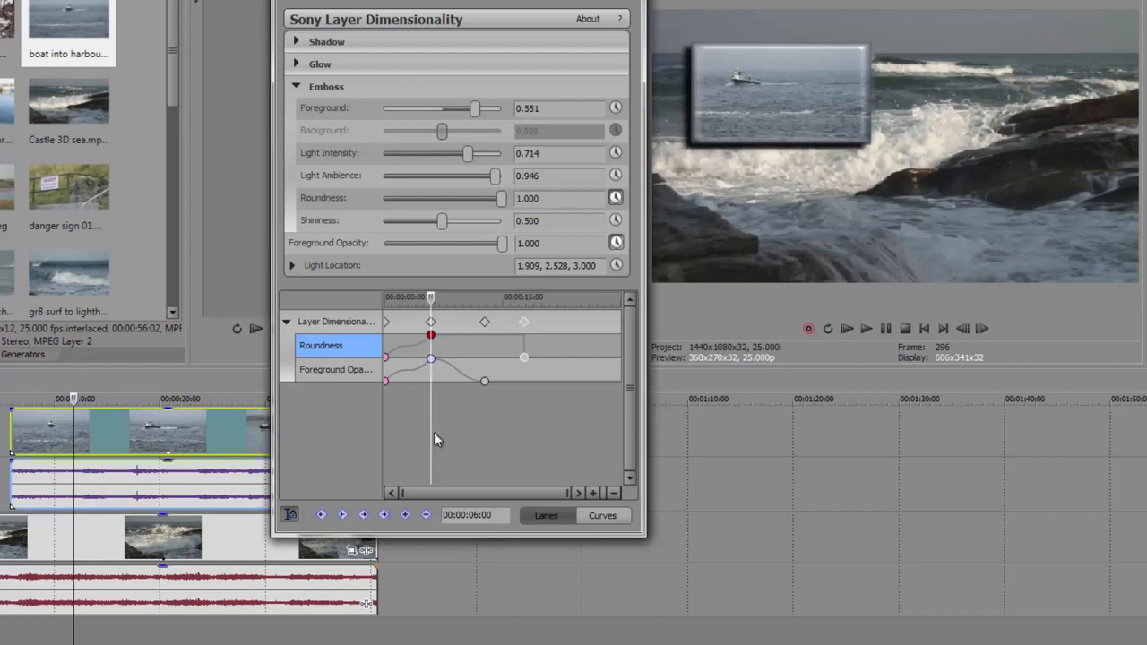
- Set the clip's Pan/Crop Position keyframe at 00:00:00:00 to Hold
{"action": "left_click", "coordinate": [332, 1]}
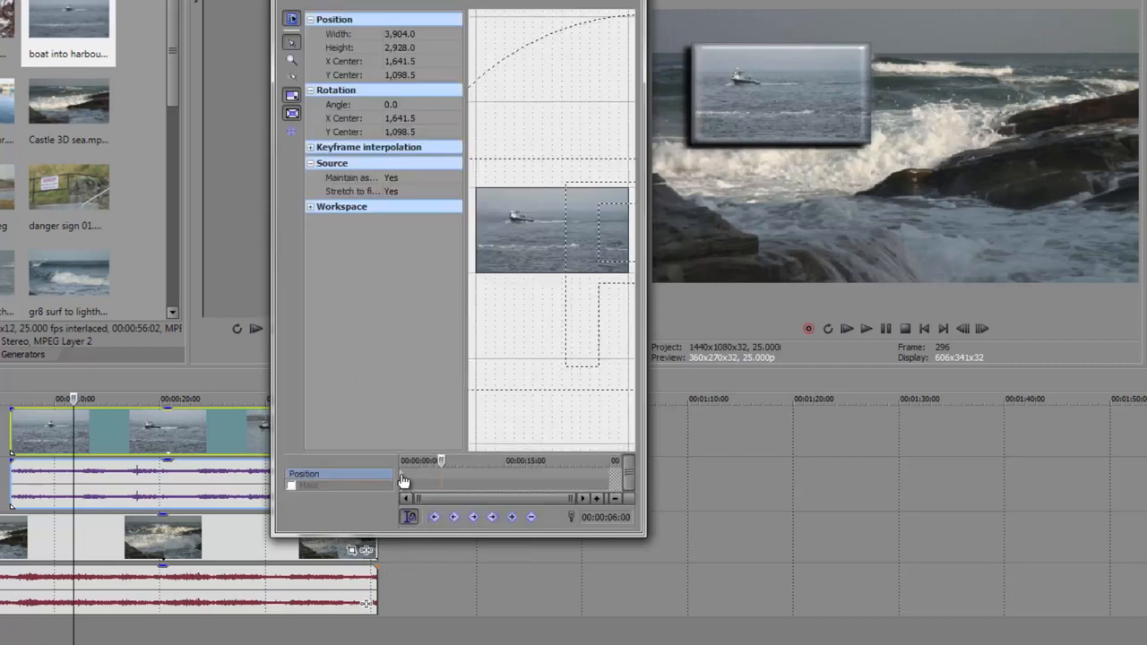
{"action": "right_click", "coordinate": [403, 481]}
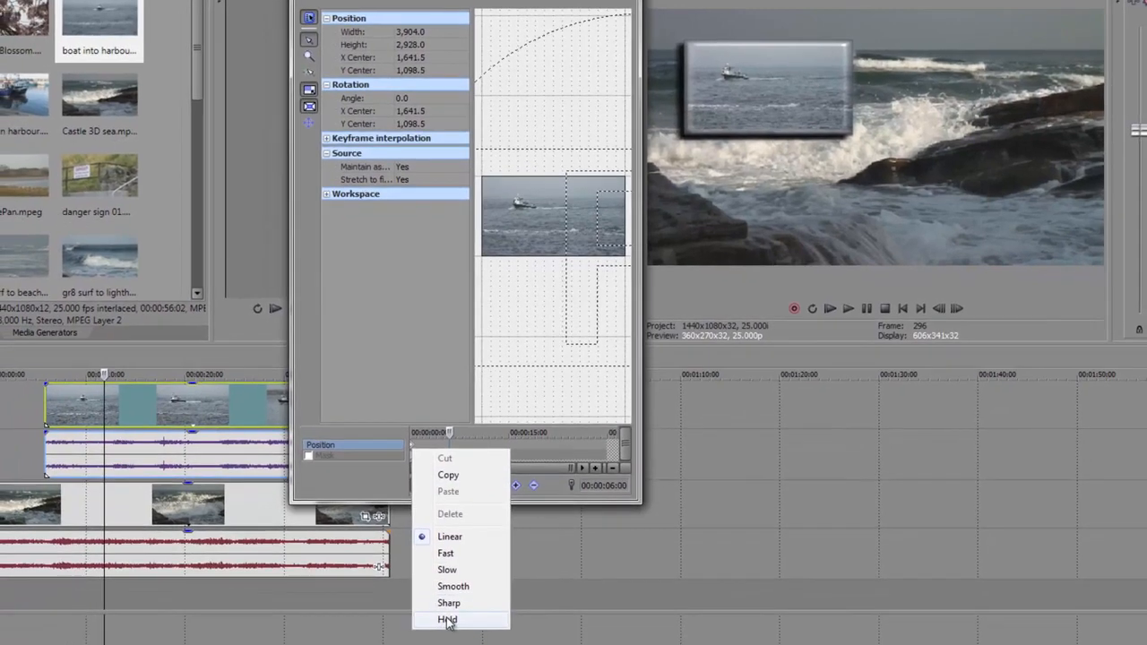
{"action": "left_click", "coordinate": [447, 620]}
- Add a Position keyframe at 00:00:14:00 by moving the crop frame to X Center 415.4, Y Center 1.8, and check the jump
{"action": "left_click_drag", "start_coordinate": [449, 433], "coordinate": [504, 434]}
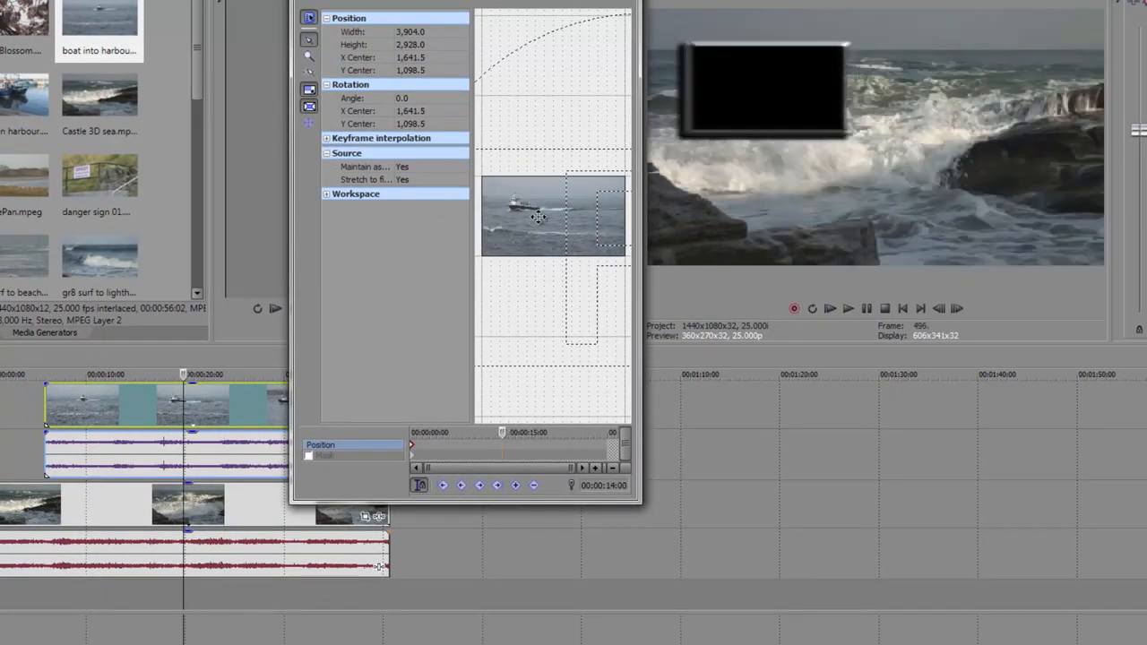
{"action": "left_click_drag", "start_coordinate": [537, 217], "coordinate": [417, 134]}
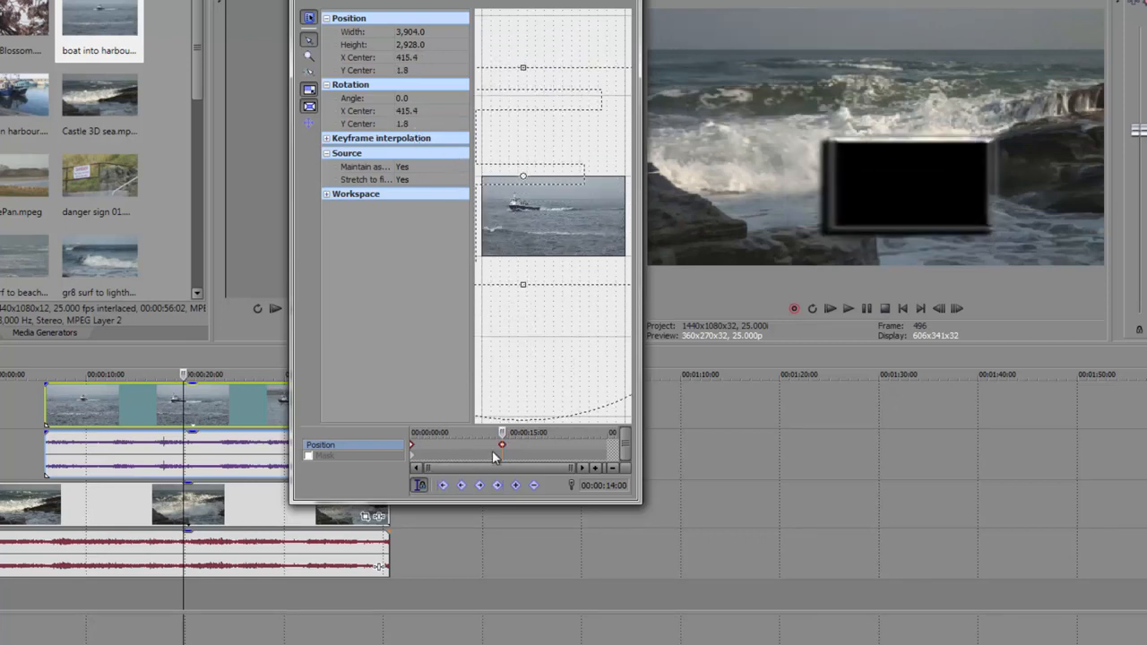
{"action": "mouse_move", "coordinate": [502, 432]}
{"action": "left_mouse_down"}
{"action": "mouse_move", "coordinate": [408, 434]}
{"action": "mouse_move", "coordinate": [516, 433]}
{"action": "mouse_move", "coordinate": [436, 439]}
{"action": "mouse_move", "coordinate": [502, 442]}
{"action": "mouse_move", "coordinate": [489, 437]}
{"action": "left_mouse_up"}
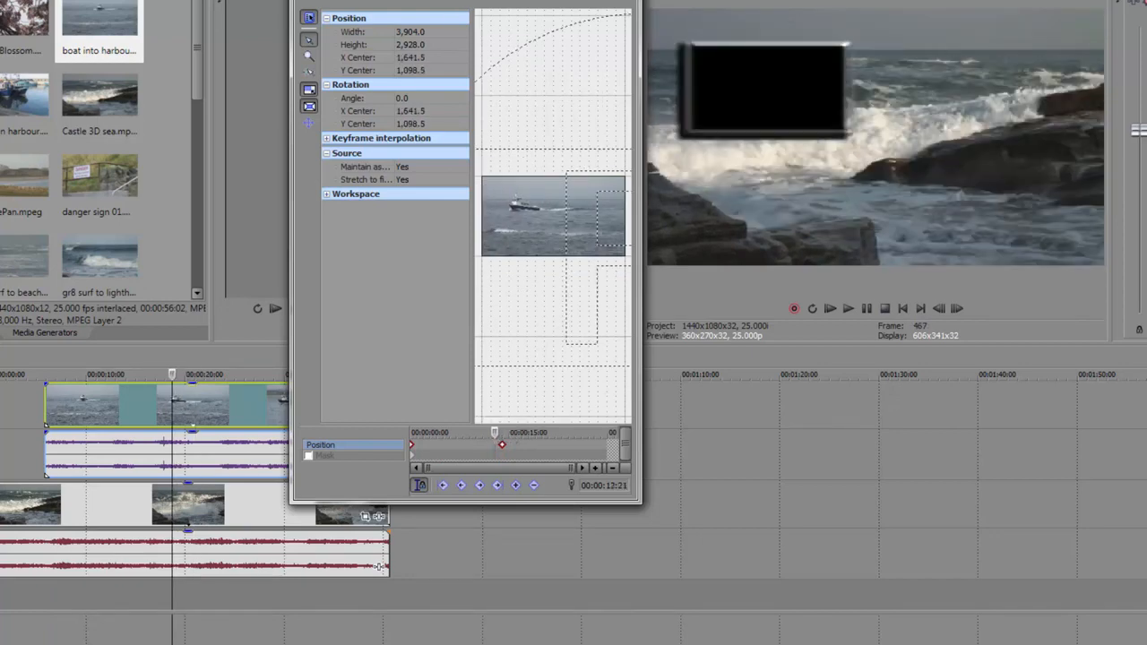
- Return to the Layer Dimensionality effect and try Smooth Fade on the Roundness keyframe at 00:00:06:00
{"action": "left_click", "coordinate": [423, 2]}
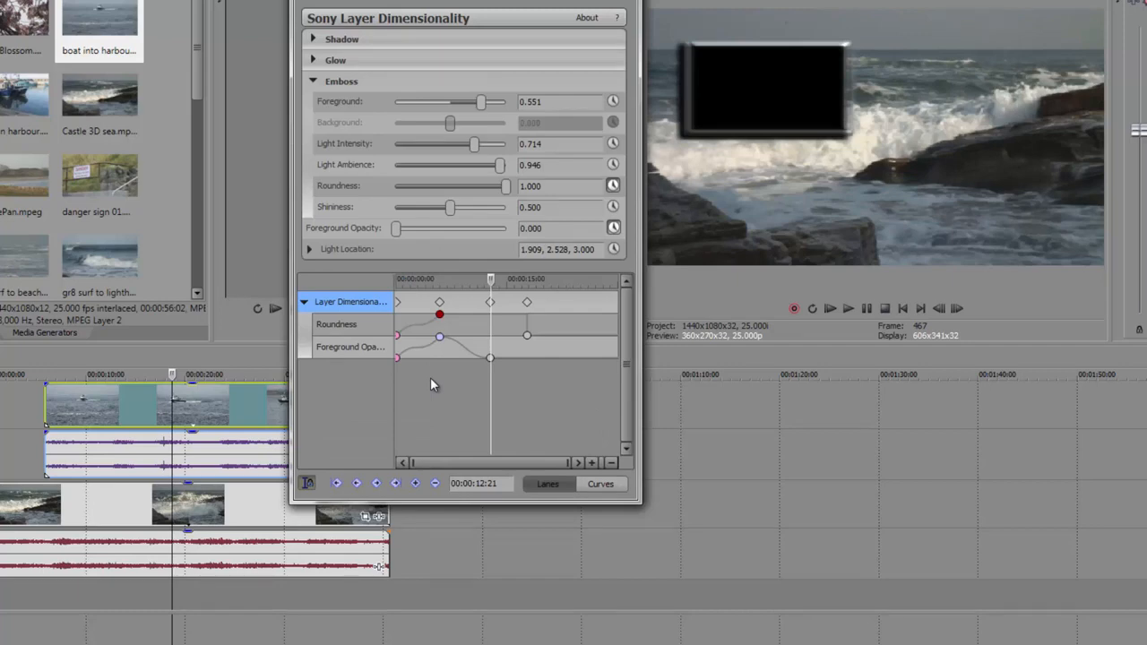
{"action": "right_click", "coordinate": [439, 314]}
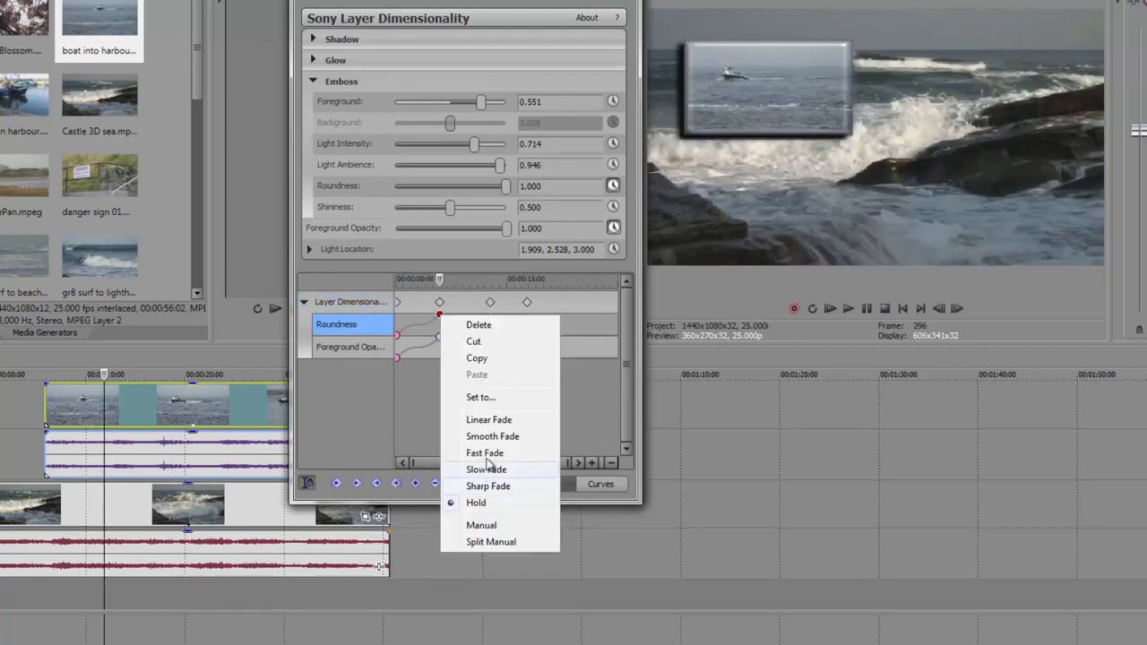
{"action": "left_click", "coordinate": [490, 437]}
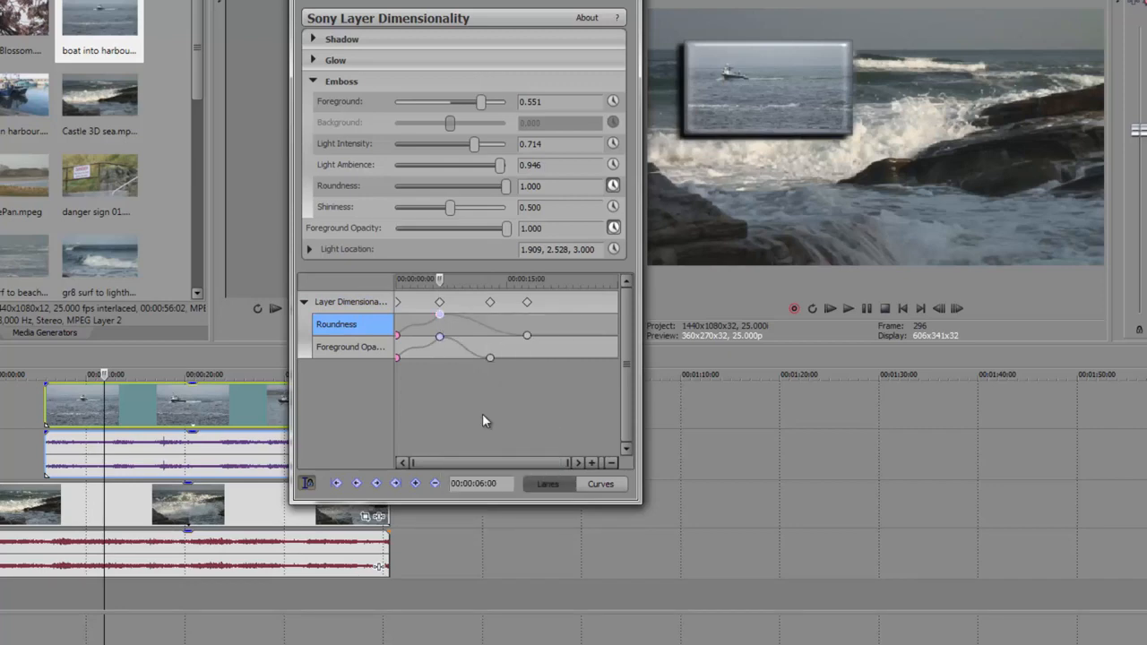
- Display the keyframes as curves and compare the Roundness curve with the Foreground Opacity curve
{"action": "left_click", "coordinate": [598, 486]}
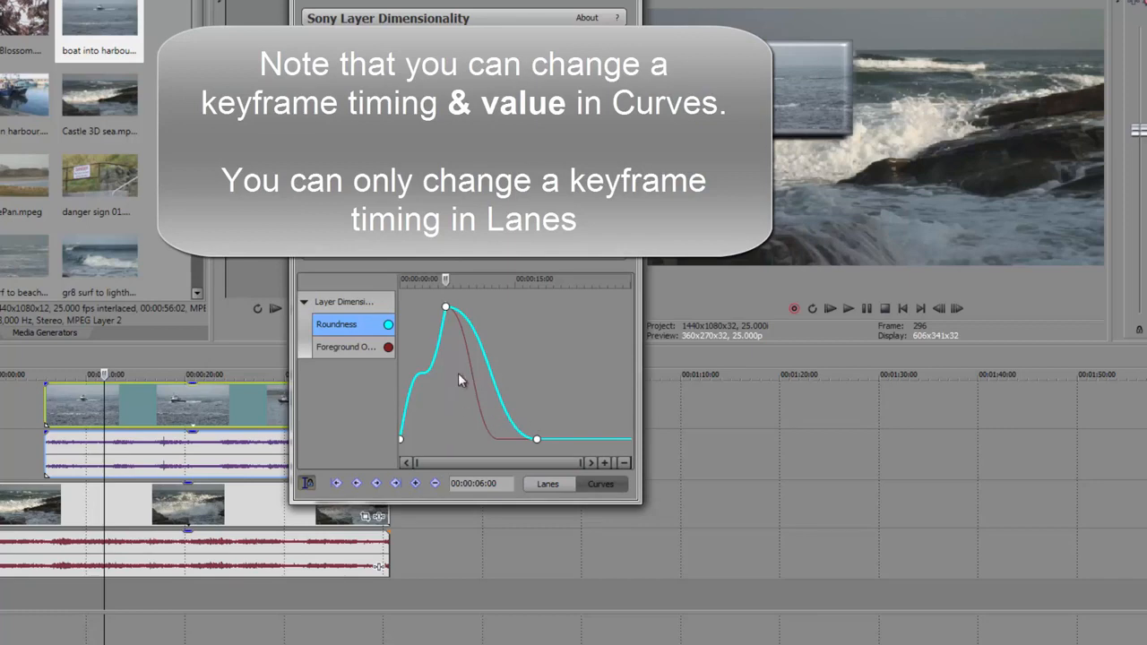
{"action": "left_click", "coordinate": [330, 347]}
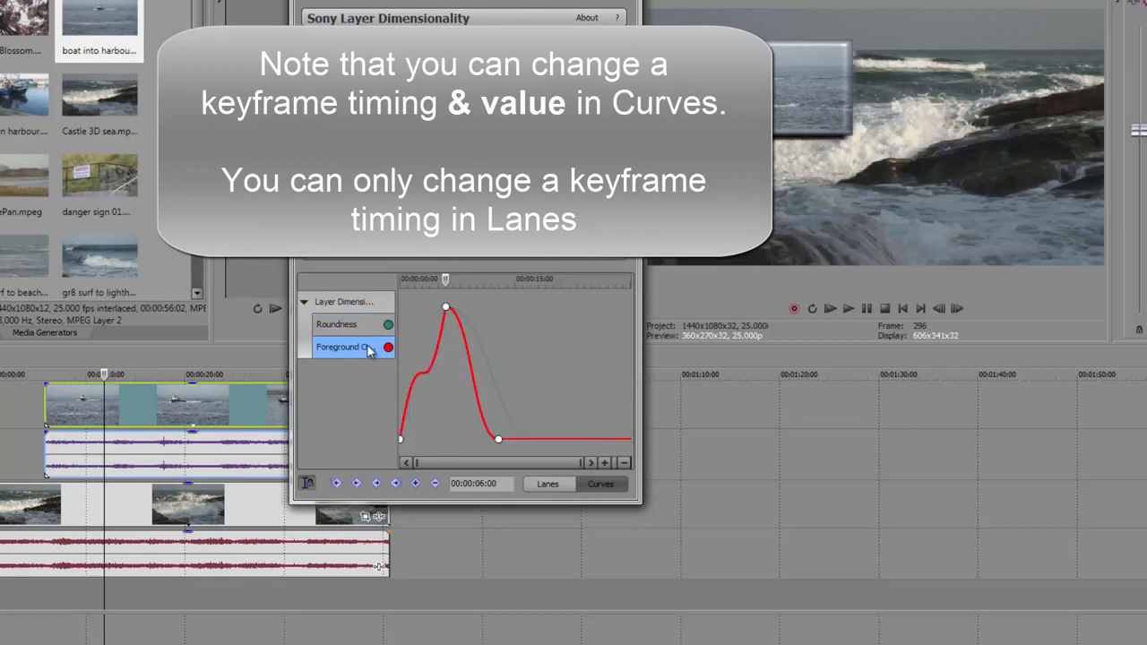
{"action": "left_click", "coordinate": [358, 324]}
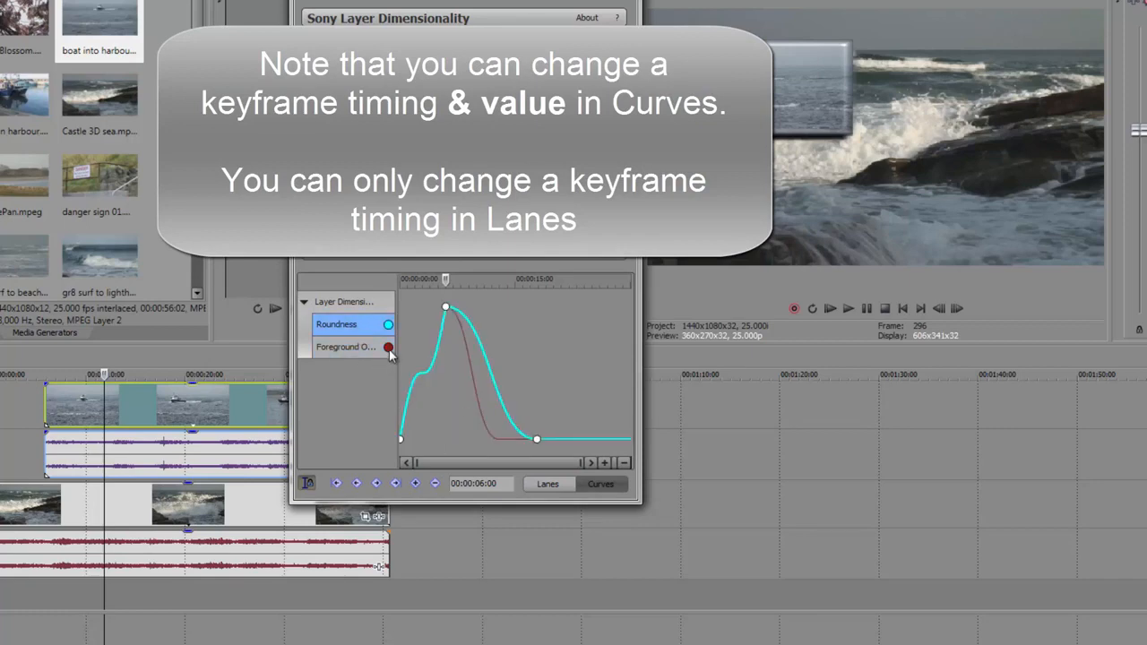
{"action": "left_click", "coordinate": [389, 349]}
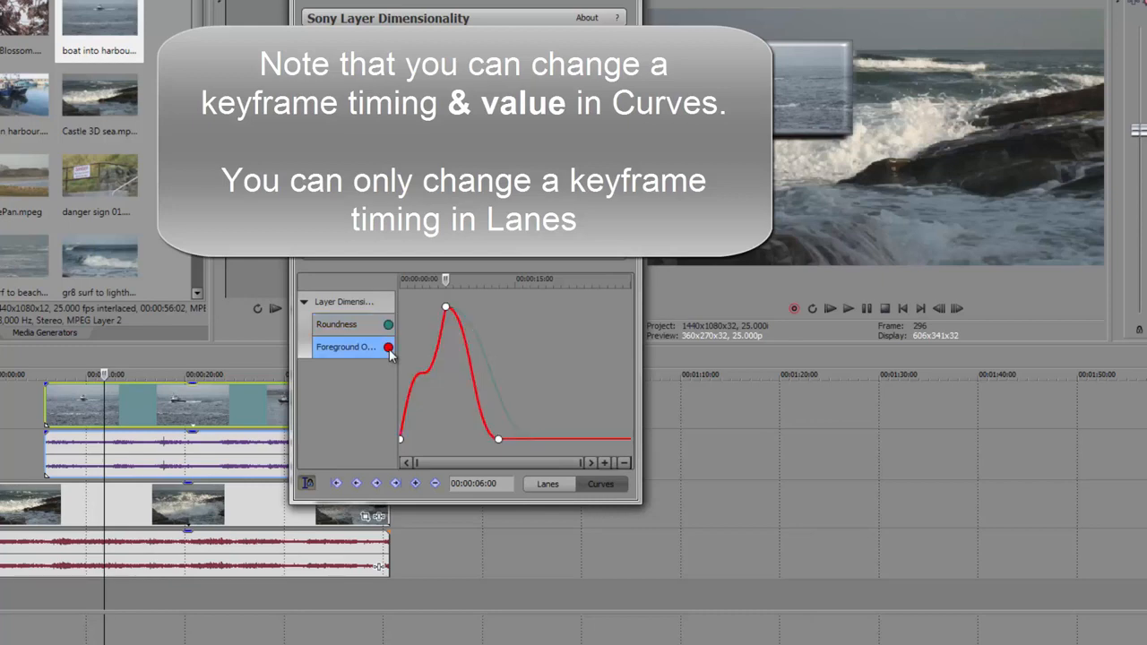
- Set the Foreground Opacity keyframe at 00:00:06:00 to Slow Fade
{"action": "left_click", "coordinate": [446, 307]}
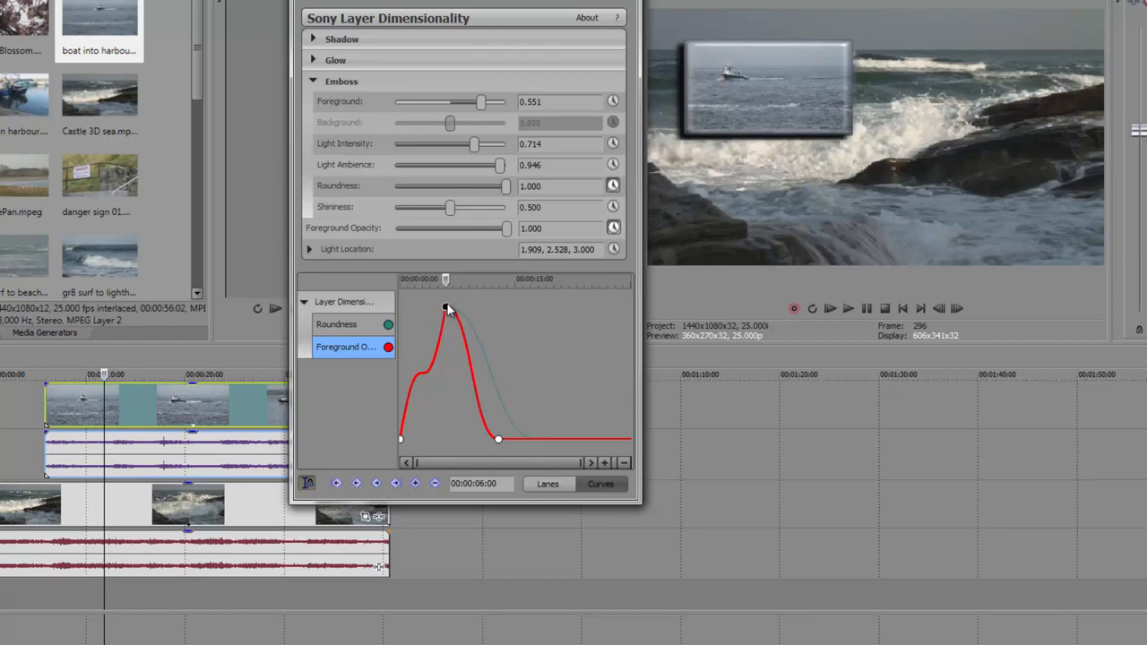
{"action": "right_click", "coordinate": [446, 308]}
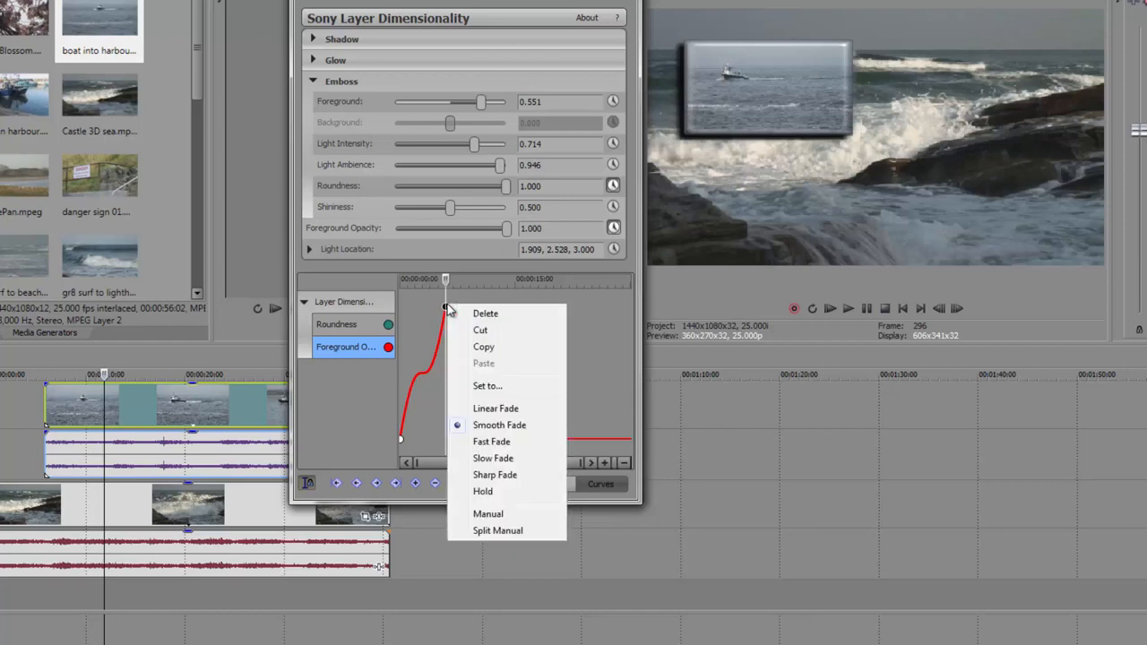
{"action": "left_click", "coordinate": [492, 457]}
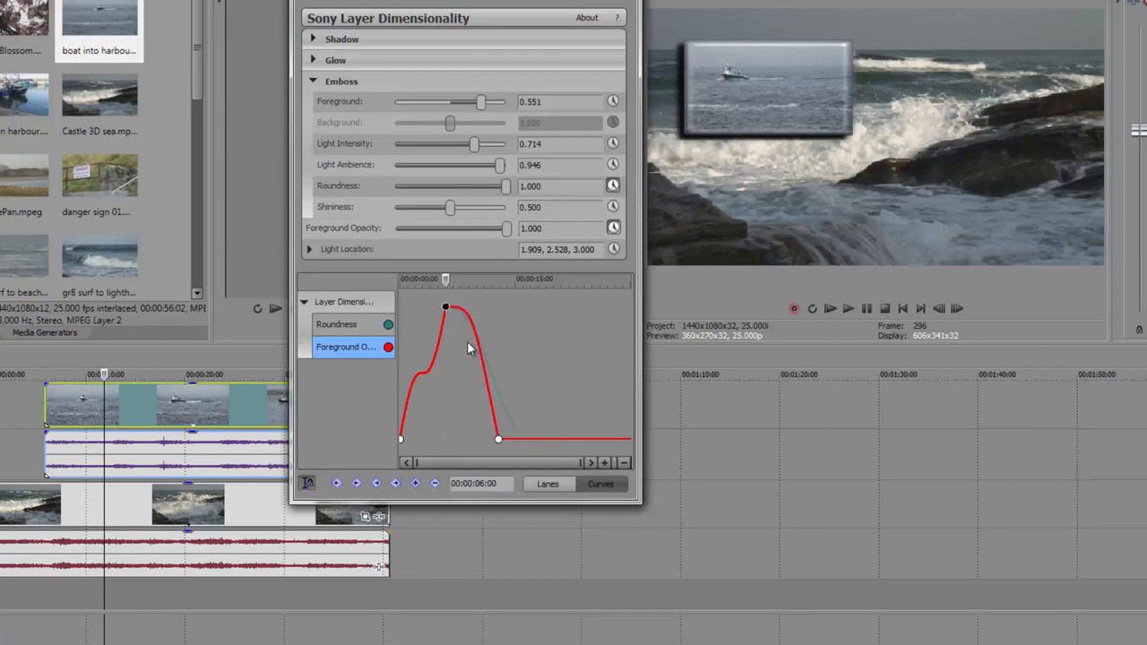
- Set the Roundness keyframe at 00:00:00:00 to Smooth Fade and move the last Roundness keyframe a few seconds further along the timeline
{"action": "left_click", "coordinate": [401, 439]}
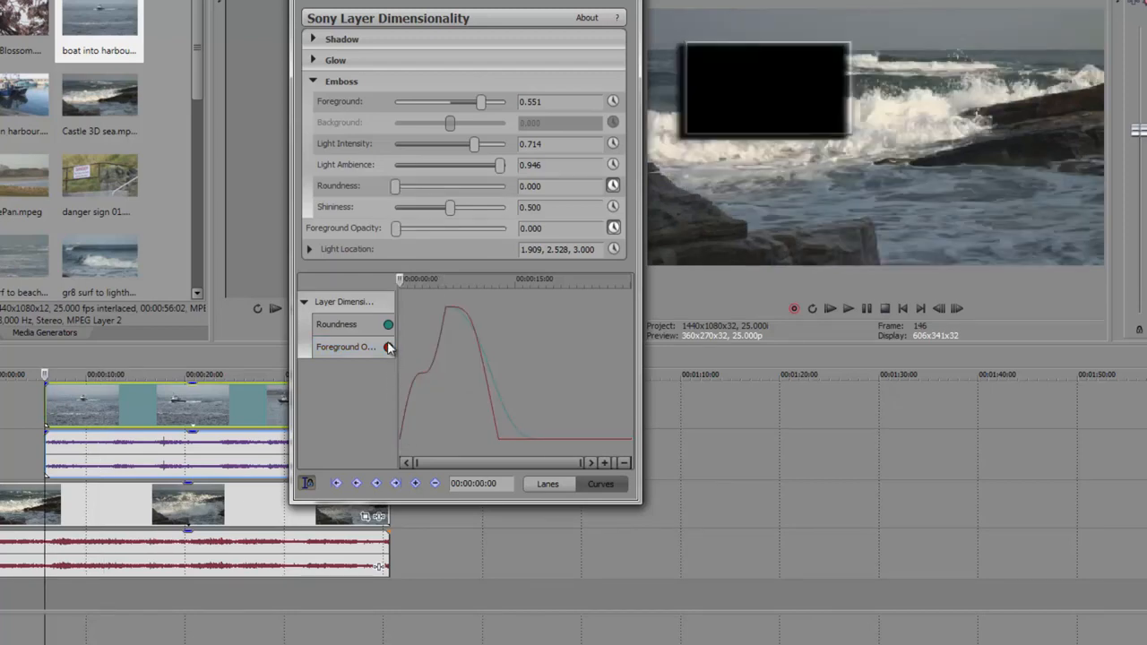
{"action": "left_click", "coordinate": [401, 437]}
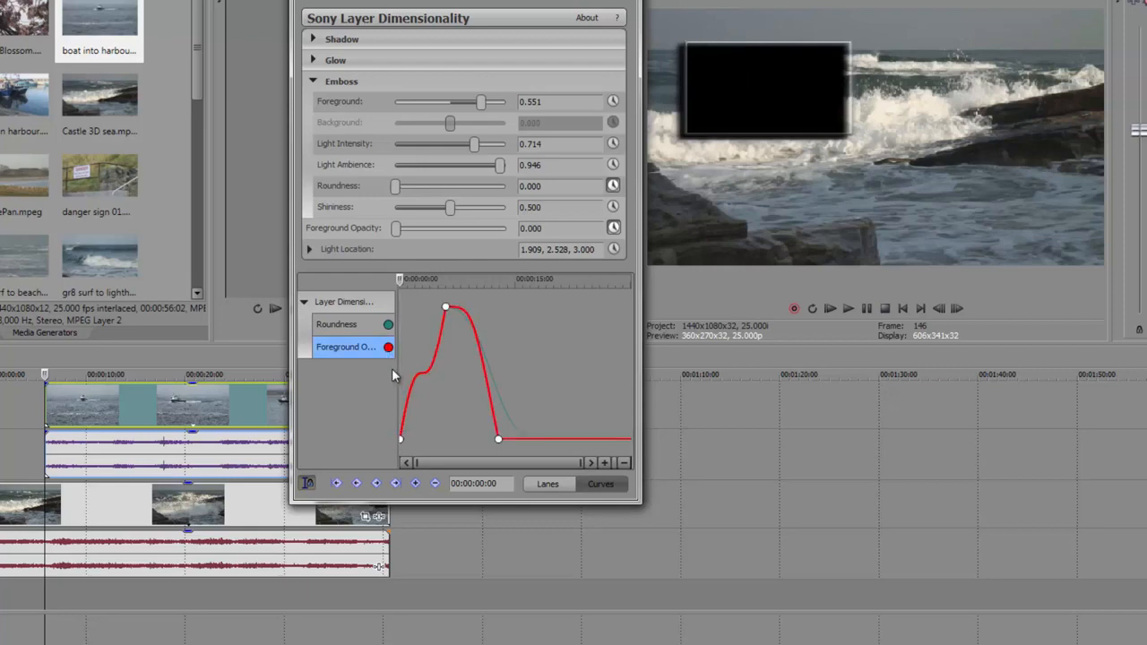
{"action": "left_click", "coordinate": [376, 329]}
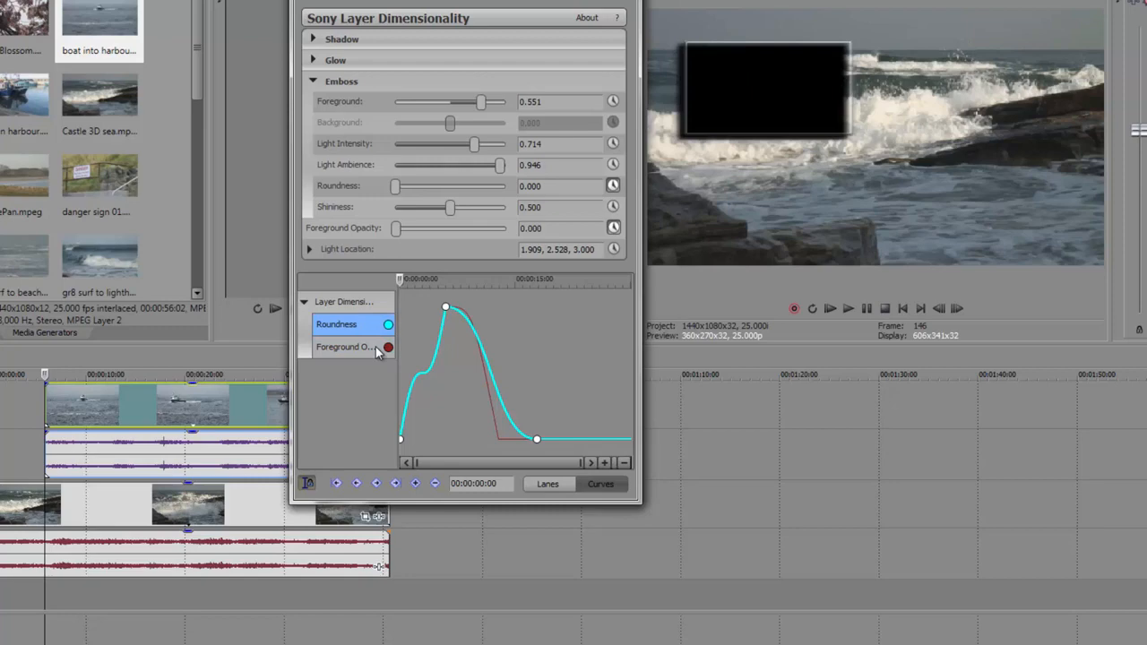
{"action": "left_click", "coordinate": [376, 347]}
{"action": "left_click", "coordinate": [376, 324]}
{"action": "right_click", "coordinate": [401, 440]}
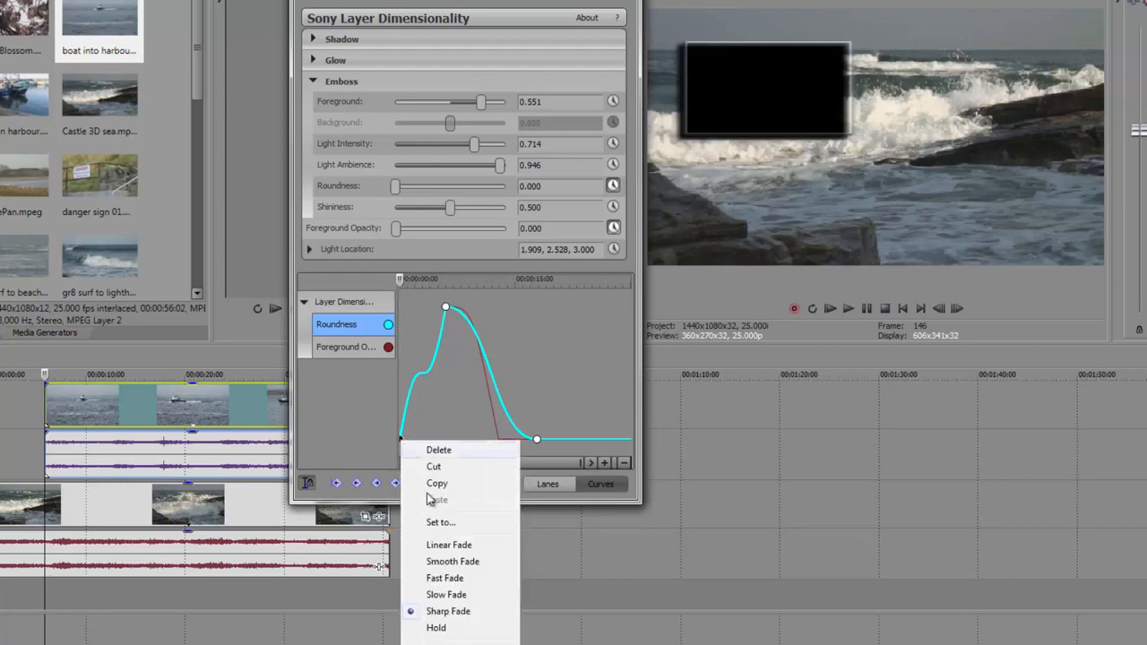
{"action": "left_click", "coordinate": [447, 561]}
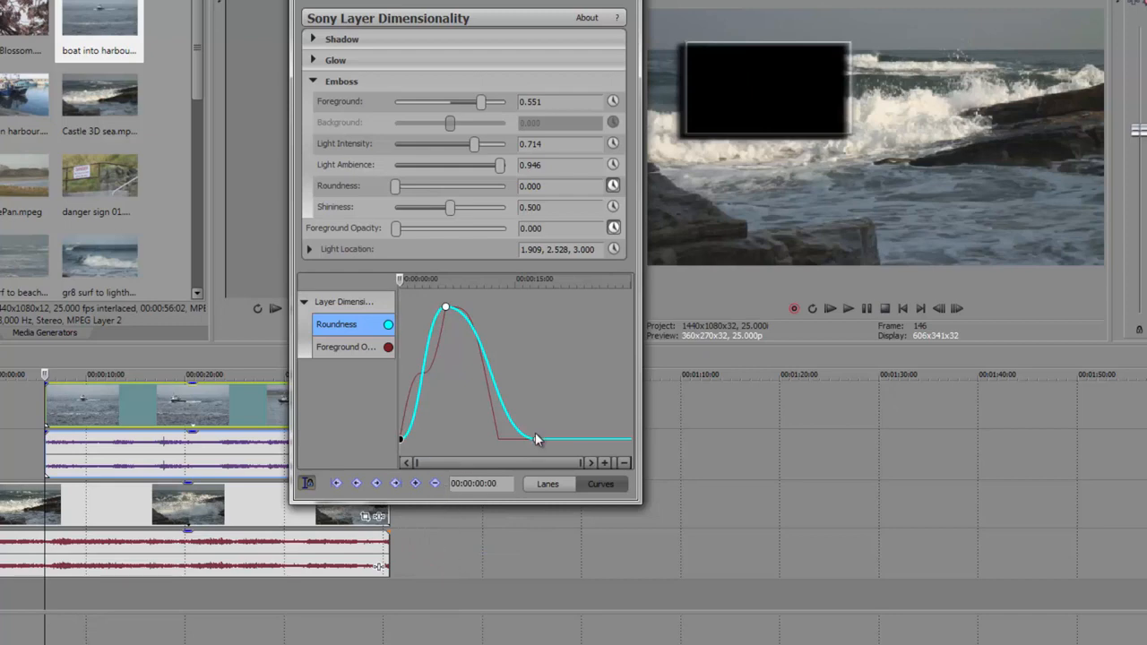
{"action": "left_click_drag", "start_coordinate": [535, 436], "coordinate": [571, 438]}
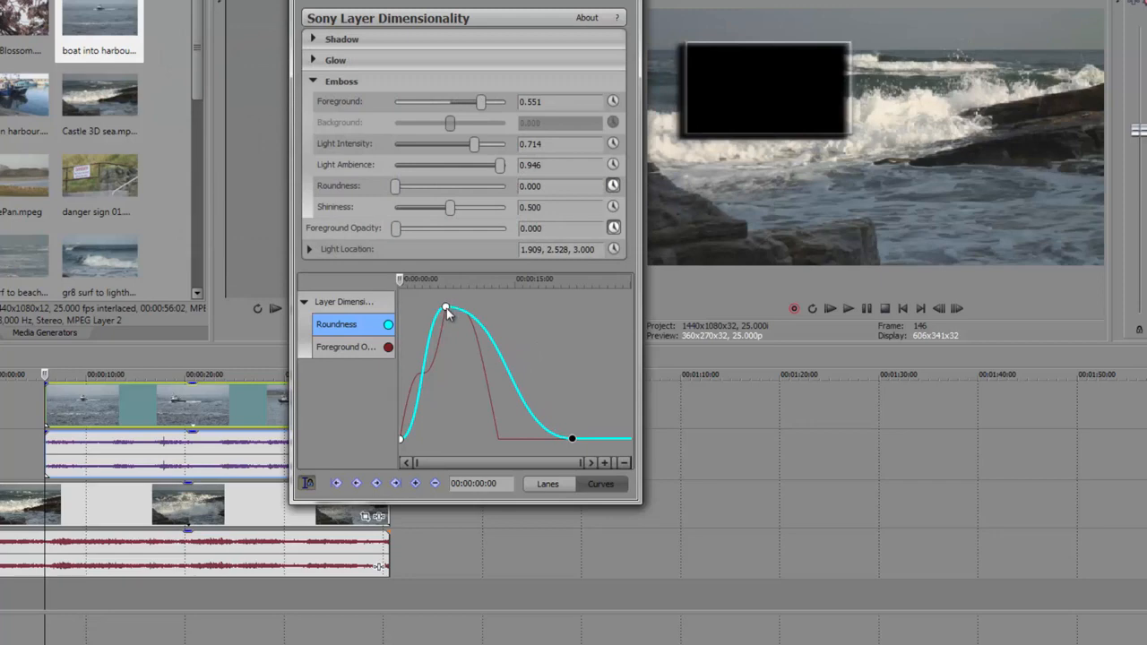
- Set the Roundness keyframe at 00:00:06:00 to Slow Fade
{"action": "right_click", "coordinate": [446, 310]}
{"action": "left_click", "coordinate": [446, 309]}
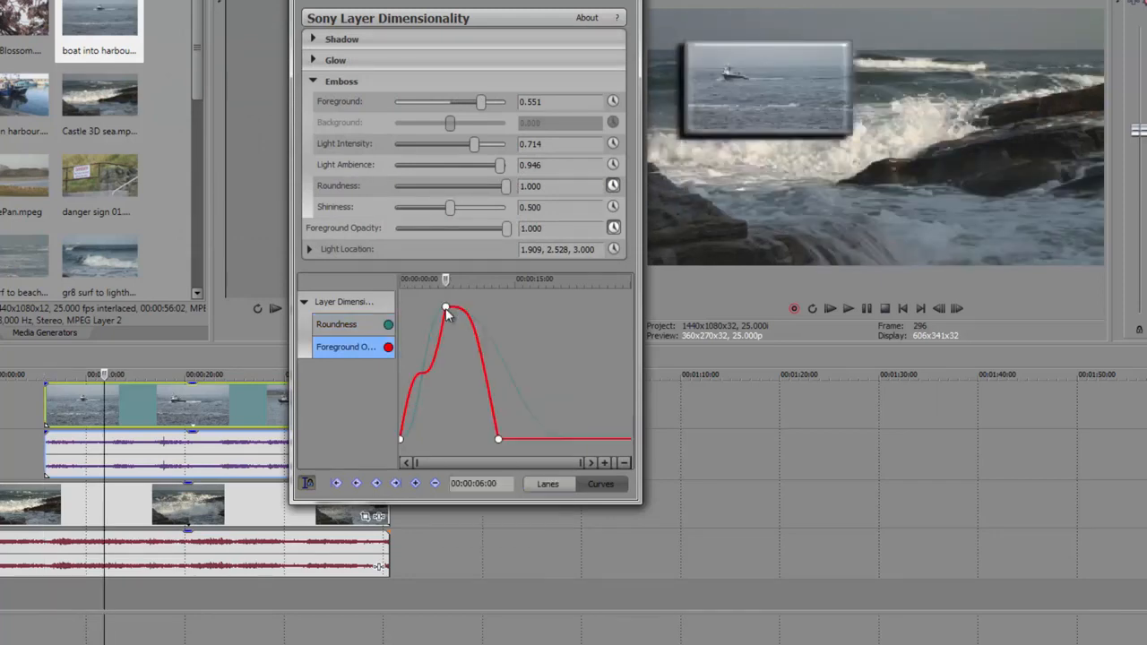
{"action": "left_click", "coordinate": [376, 326]}
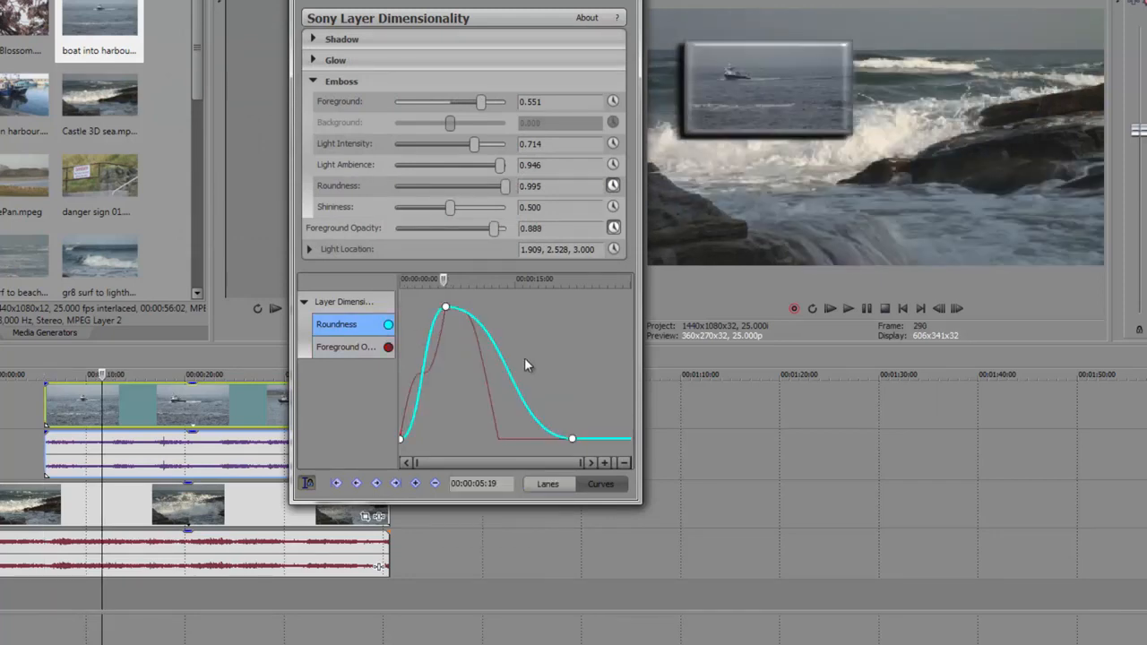
{"action": "left_click", "coordinate": [446, 310]}
{"action": "left_click", "coordinate": [395, 326]}
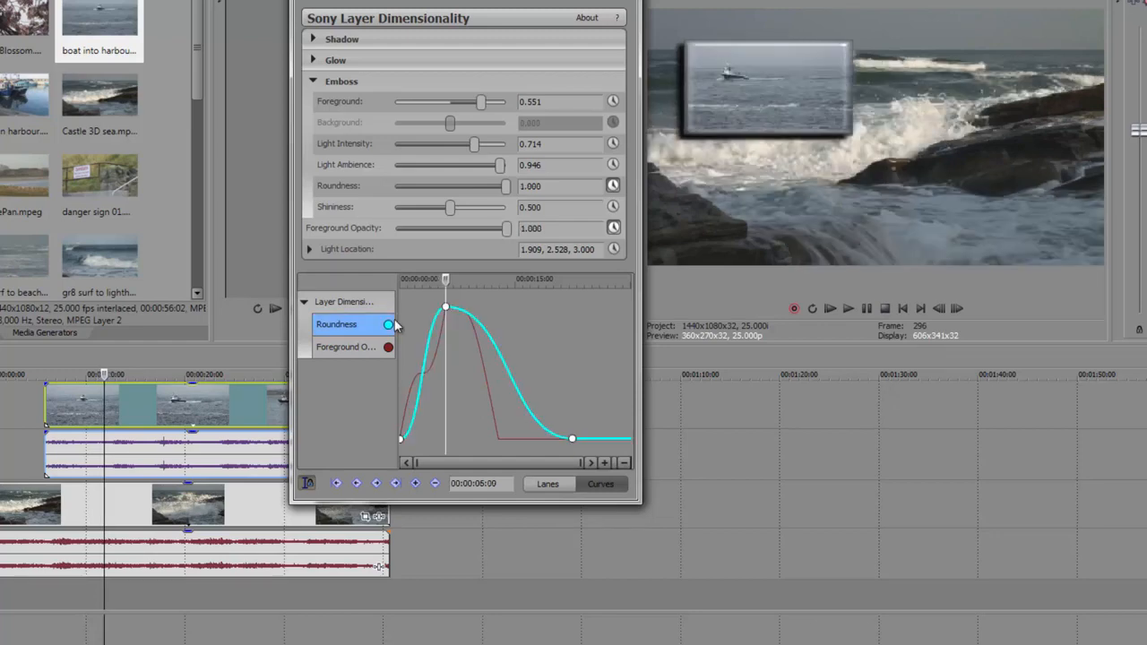
{"action": "right_click", "coordinate": [447, 310]}
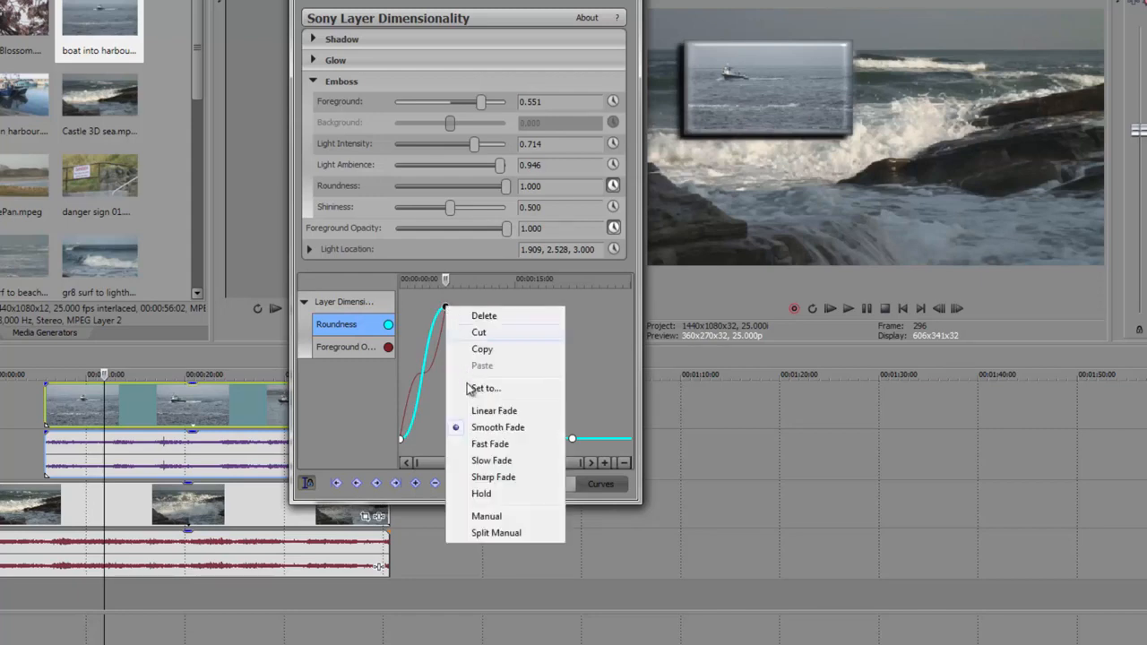
{"action": "left_click", "coordinate": [481, 461]}
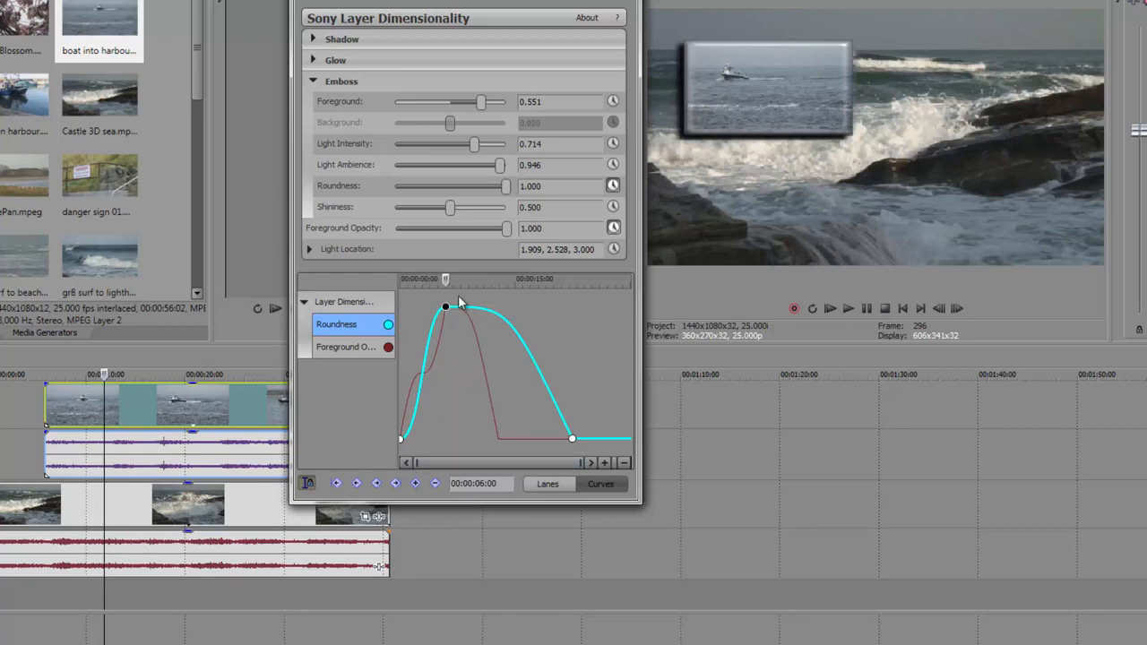
- Add a Roundness keyframe at 00:00:12:06 and set it to Sharp Fade
{"action": "left_click_drag", "start_coordinate": [447, 280], "coordinate": [494, 280]}
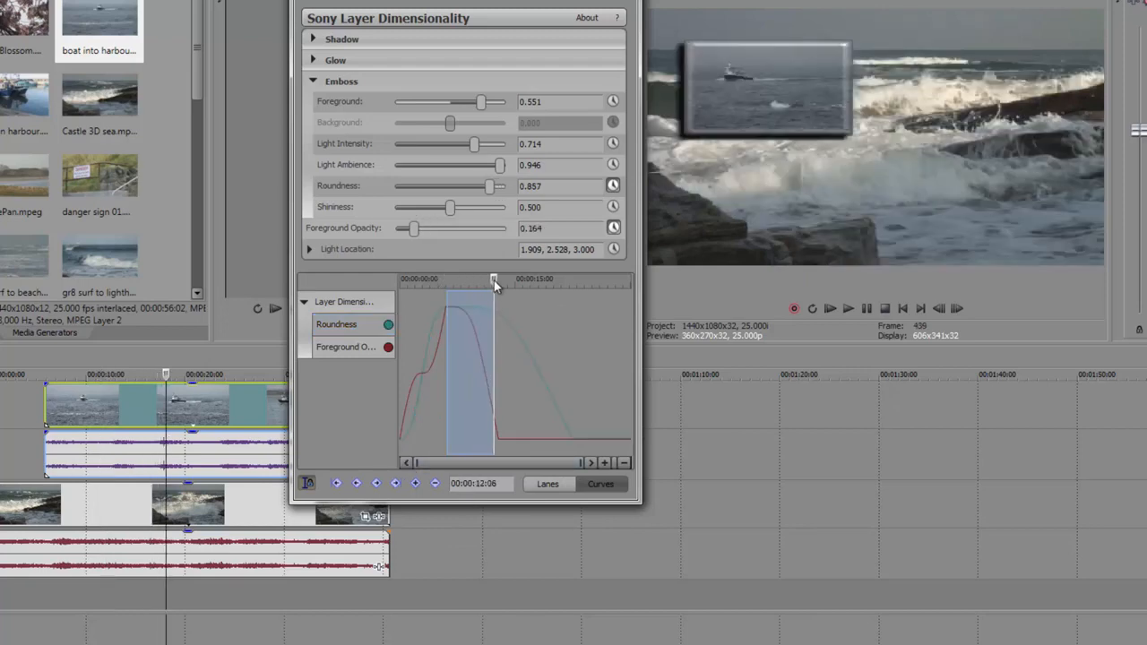
{"action": "left_click", "coordinate": [362, 324]}
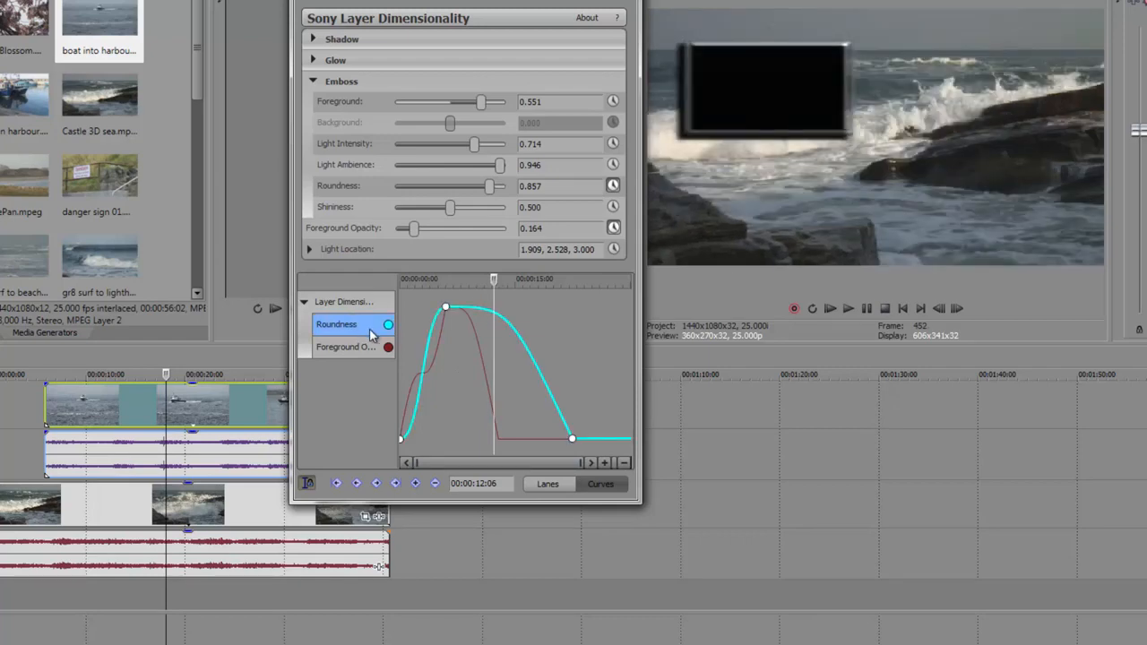
{"action": "left_click", "coordinate": [414, 484]}
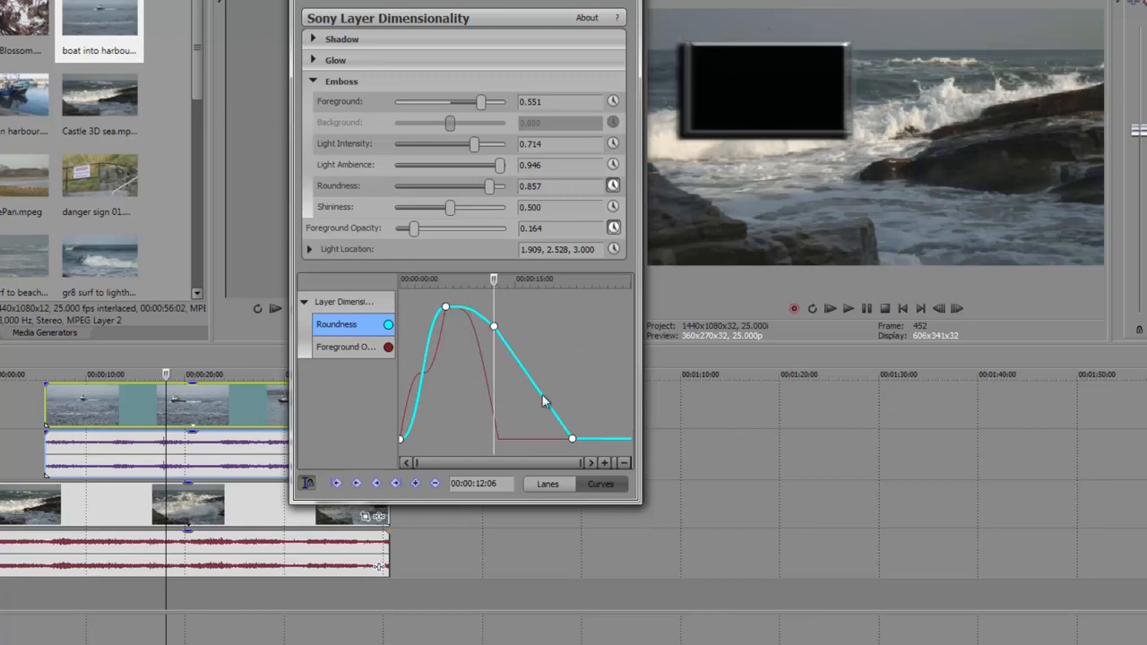
{"action": "right_click", "coordinate": [494, 327]}
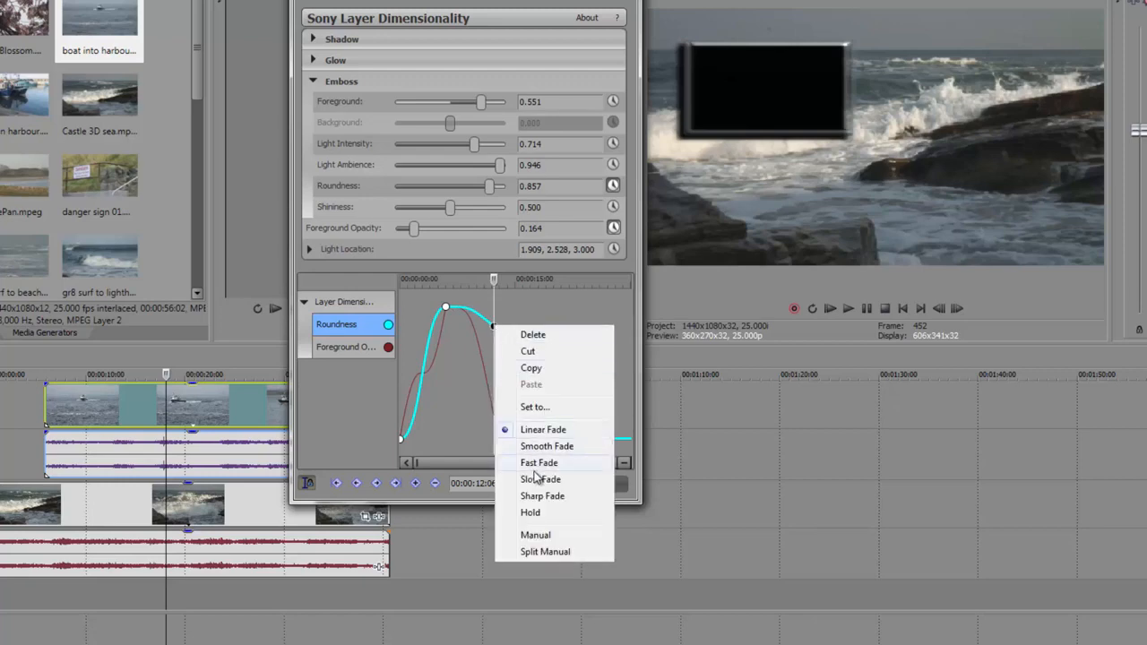
{"action": "left_click", "coordinate": [539, 495]}
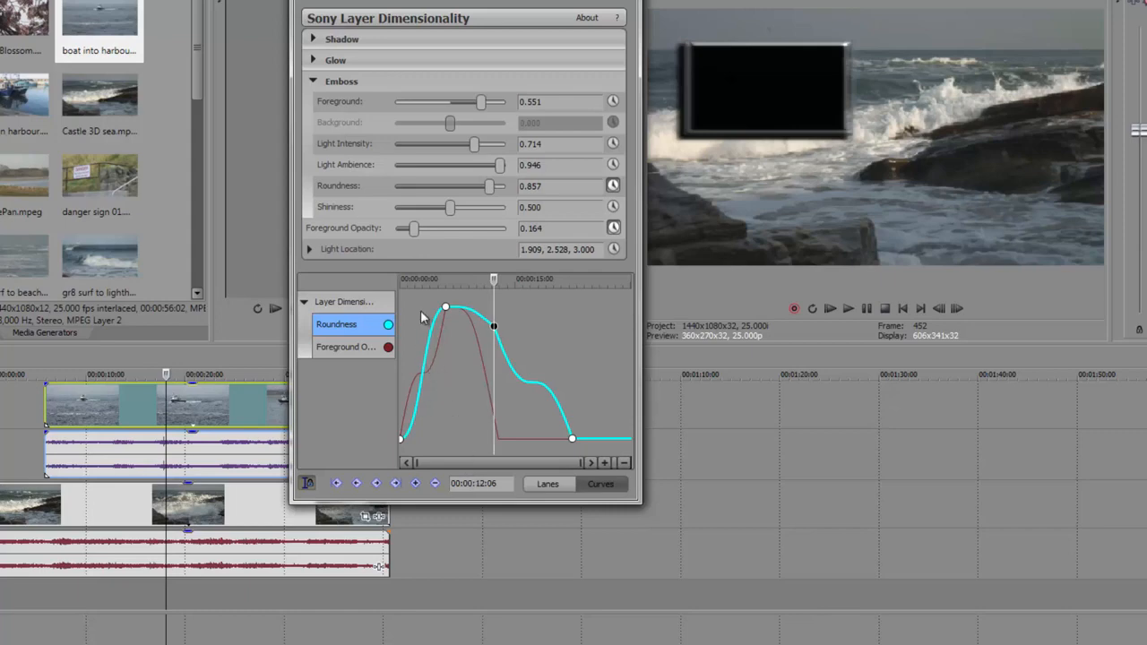
- Compare the keyframe lanes with the curves, and enlarge the effect window so the curve area is roughly twice as tall
{"action": "left_click", "coordinate": [548, 483]}
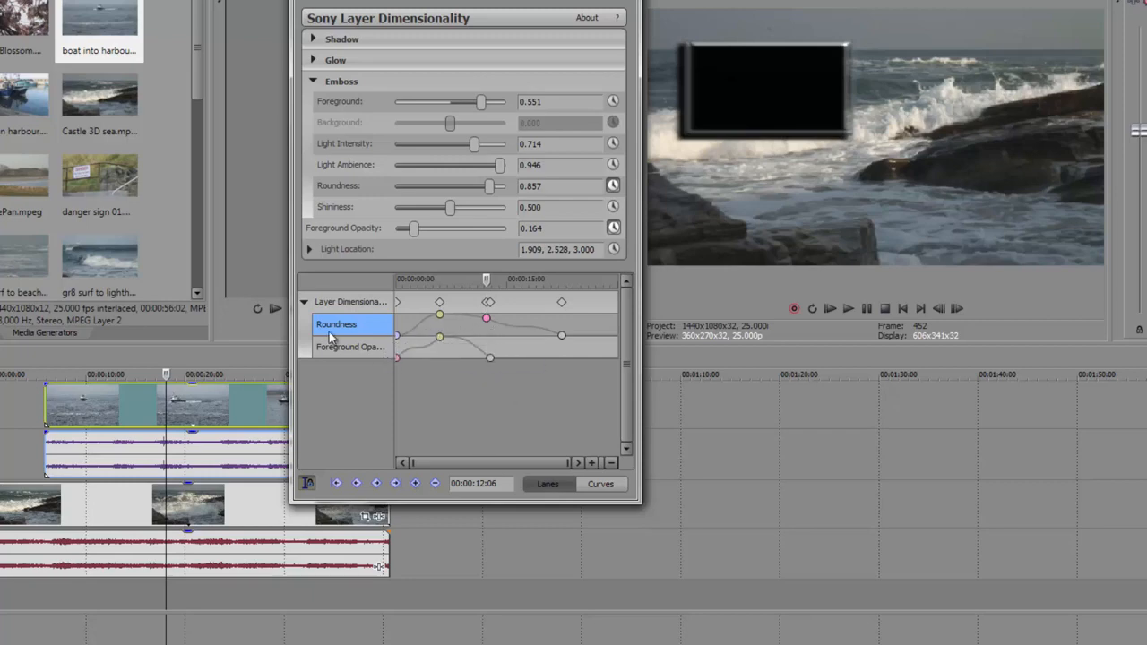
{"action": "left_click", "coordinate": [598, 484]}
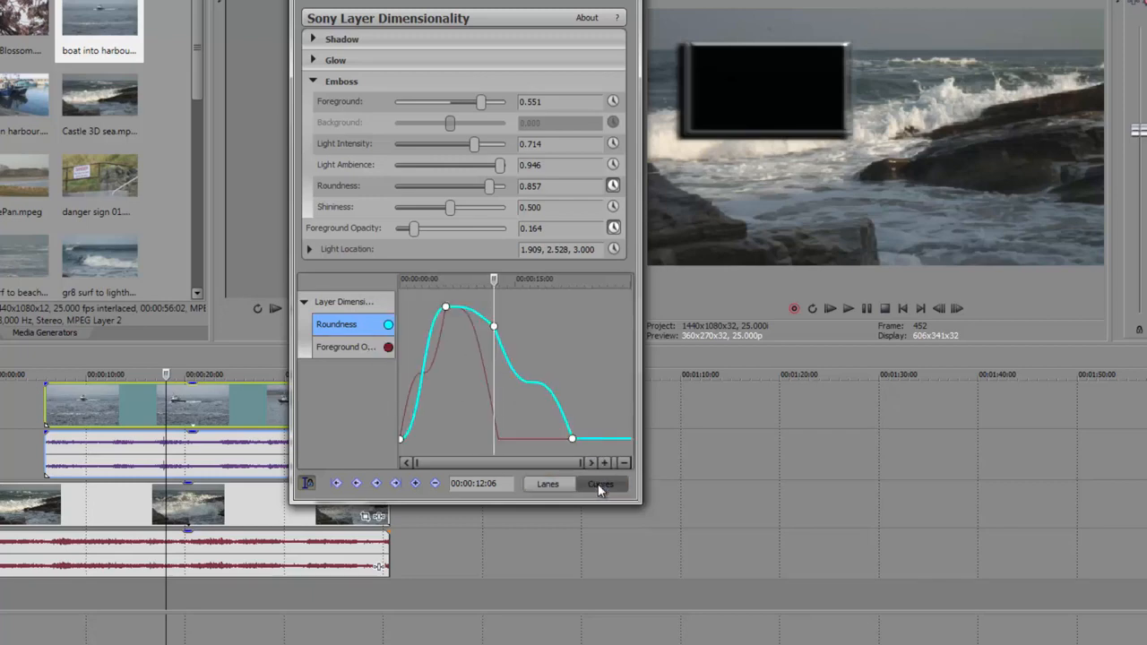
{"action": "double_click", "coordinate": [499, 504]}
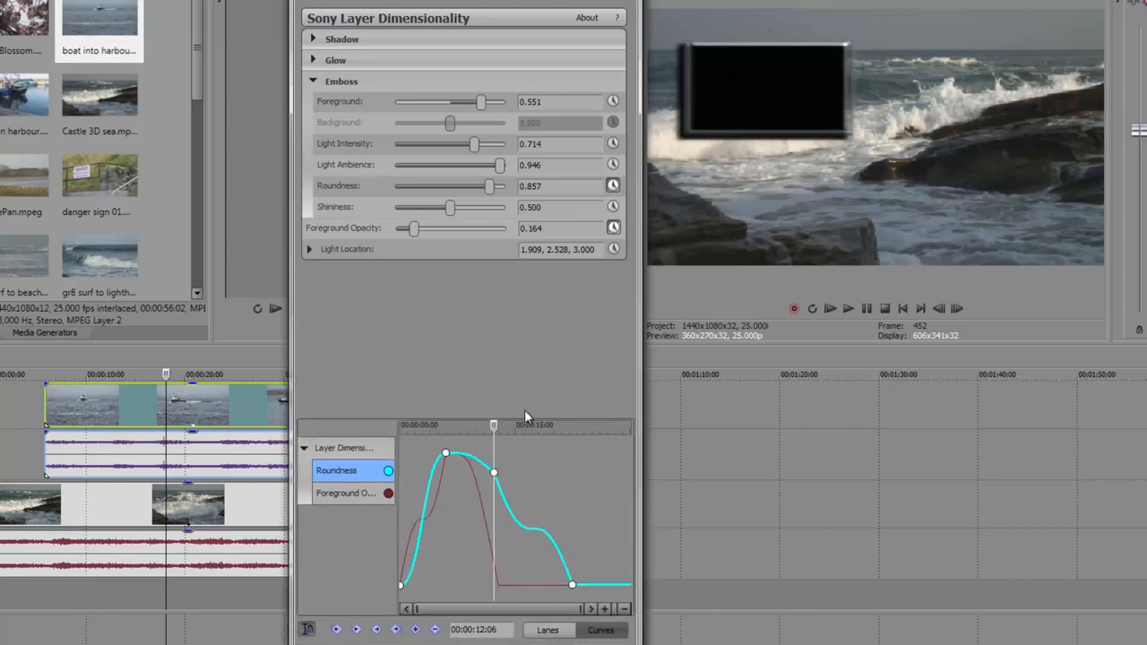
{"action": "left_click_drag", "start_coordinate": [525, 415], "coordinate": [530, 272]}
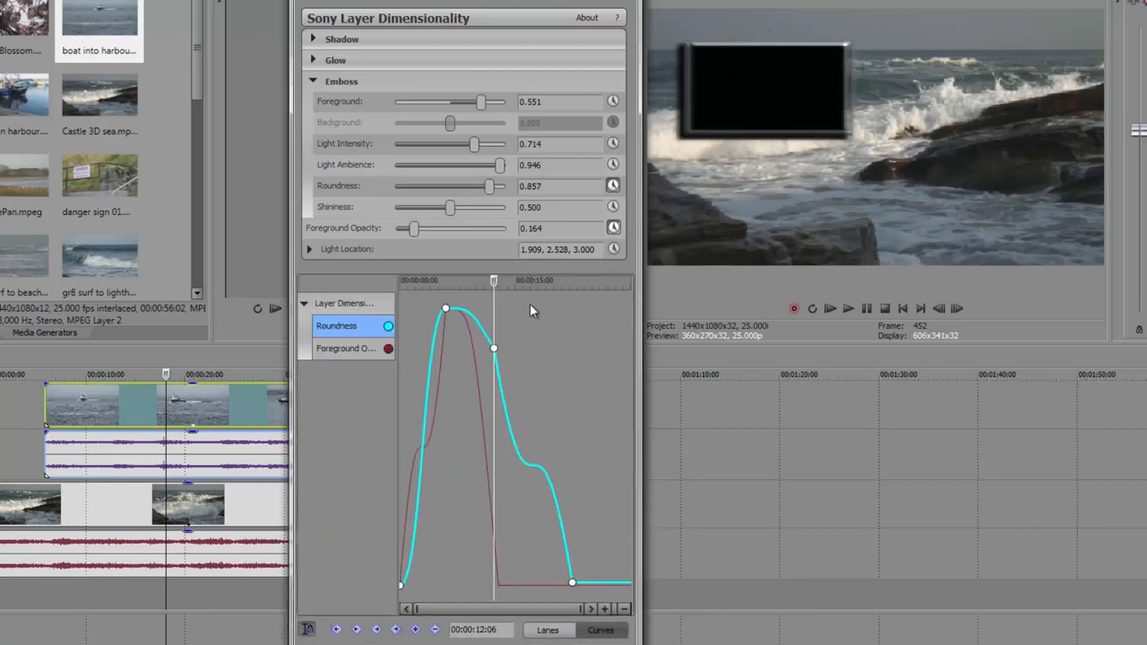
- Try Linear, Smooth, Fast, Slow and Sharp Fade in turn on the Roundness keyframe at 00:00:12:06 in the keyframe lanes
{"action": "left_click", "coordinate": [548, 630]}
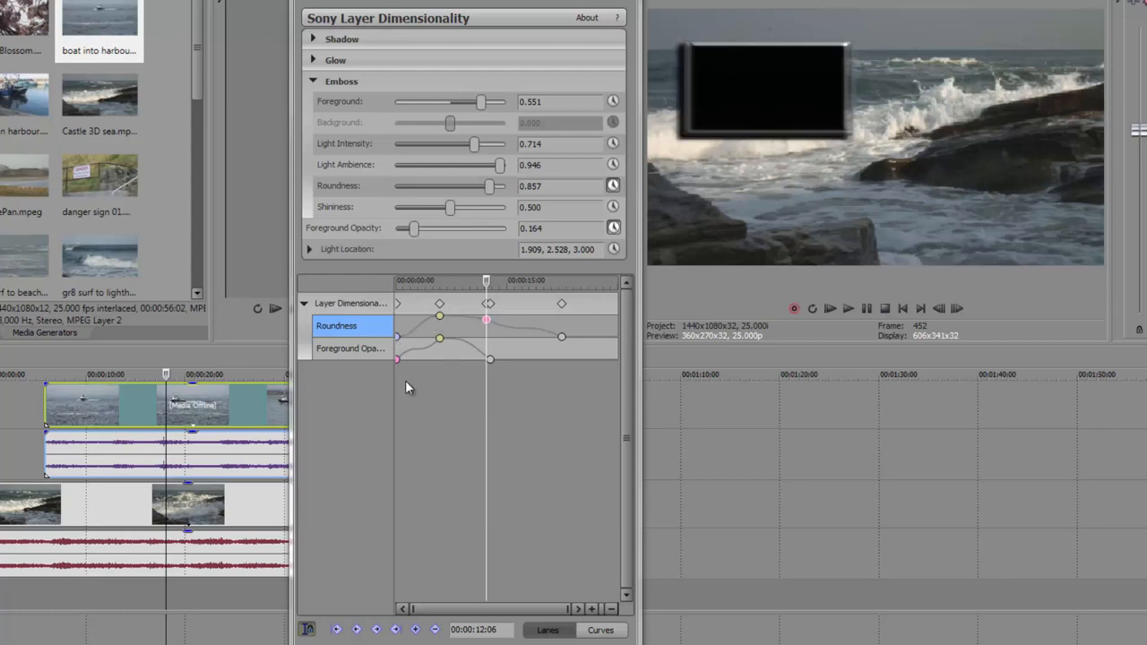
{"action": "right_click", "coordinate": [486, 322]}
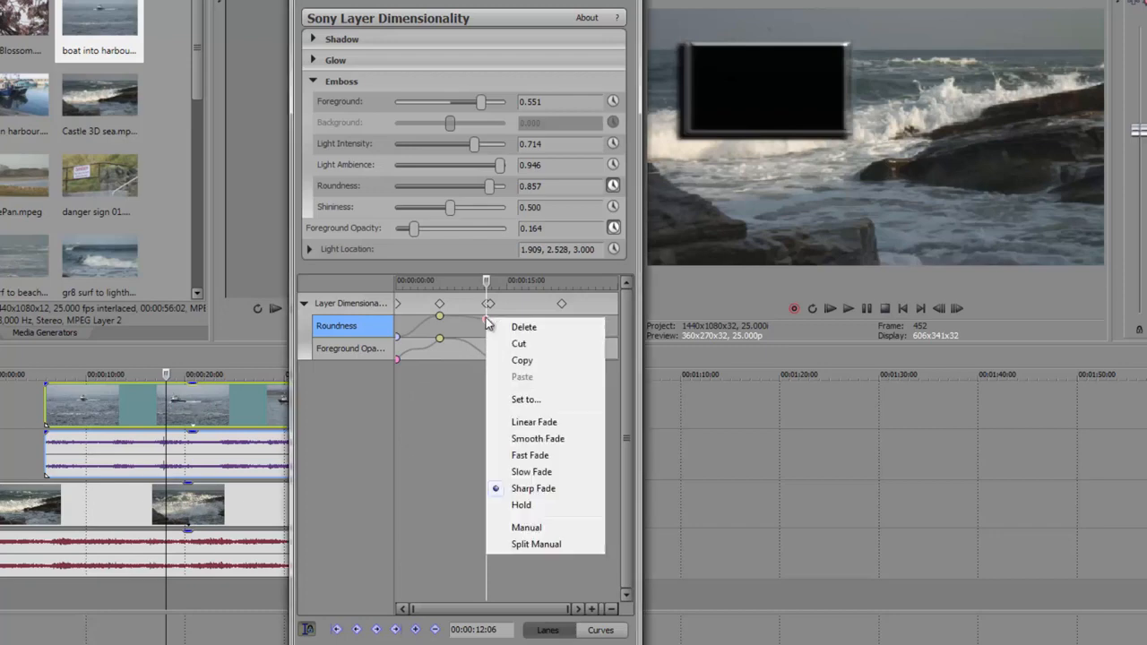
{"action": "left_click", "coordinate": [533, 422]}
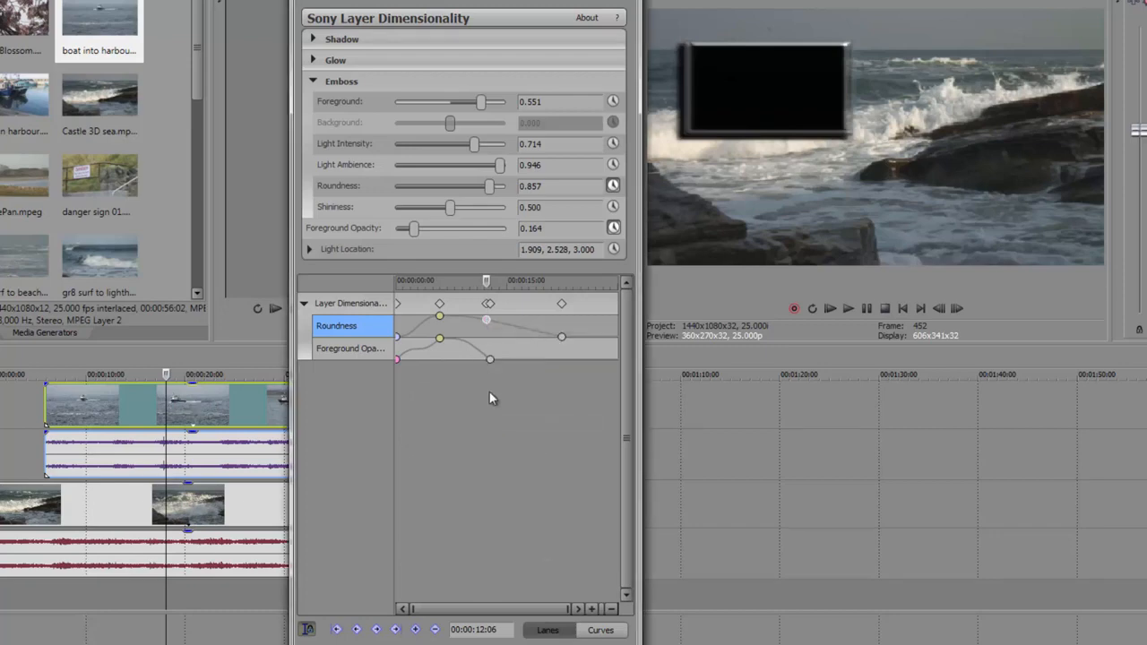
{"action": "right_click", "coordinate": [489, 328]}
{"action": "left_click", "coordinate": [517, 444]}
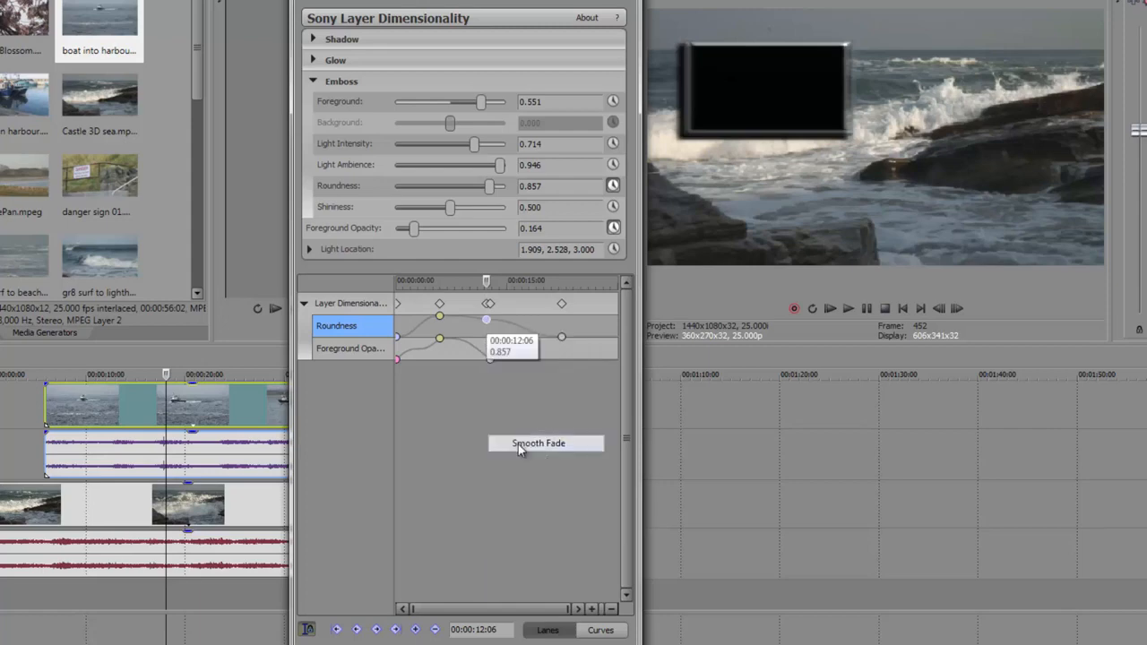
{"action": "right_click", "coordinate": [488, 328]}
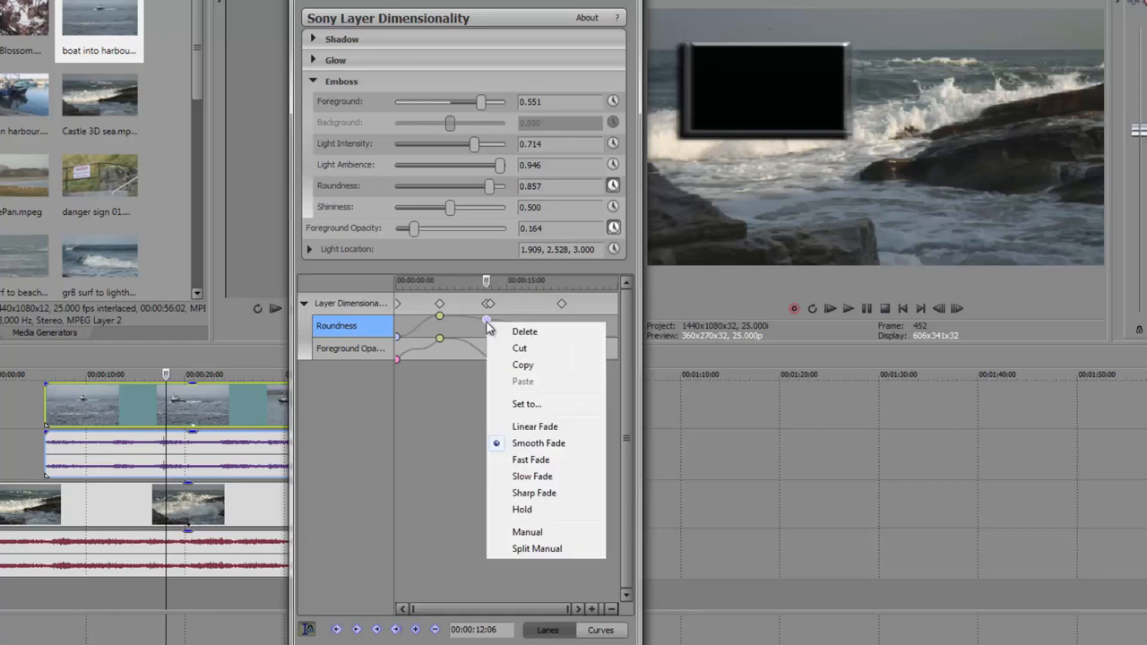
{"action": "left_click", "coordinate": [529, 476]}
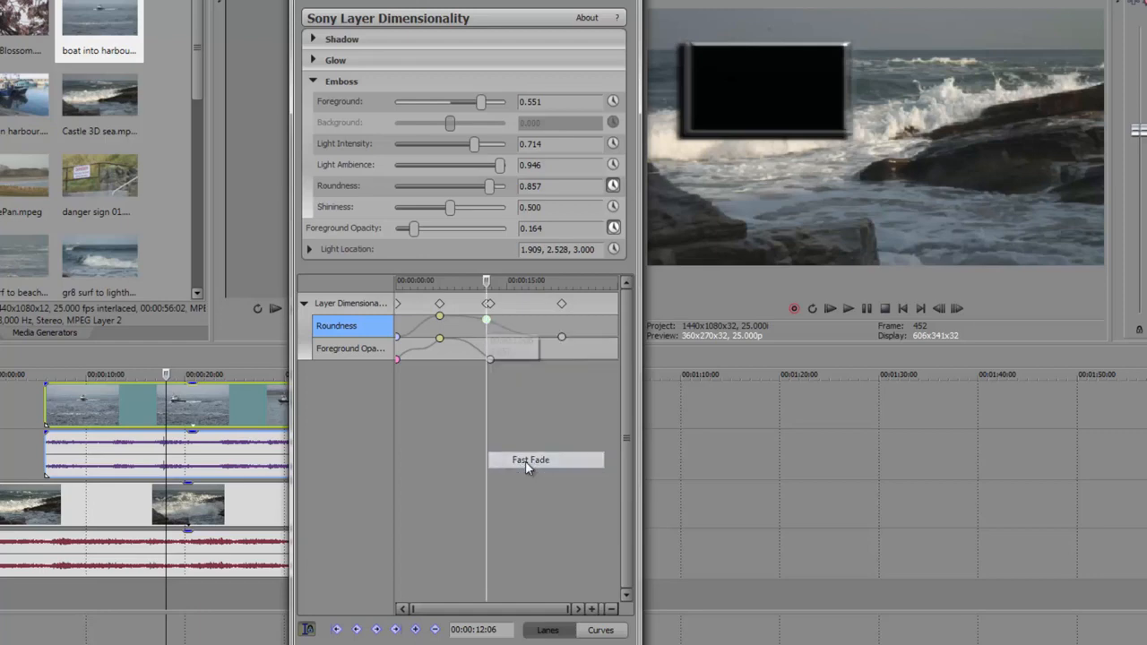
{"action": "right_click", "coordinate": [488, 328]}
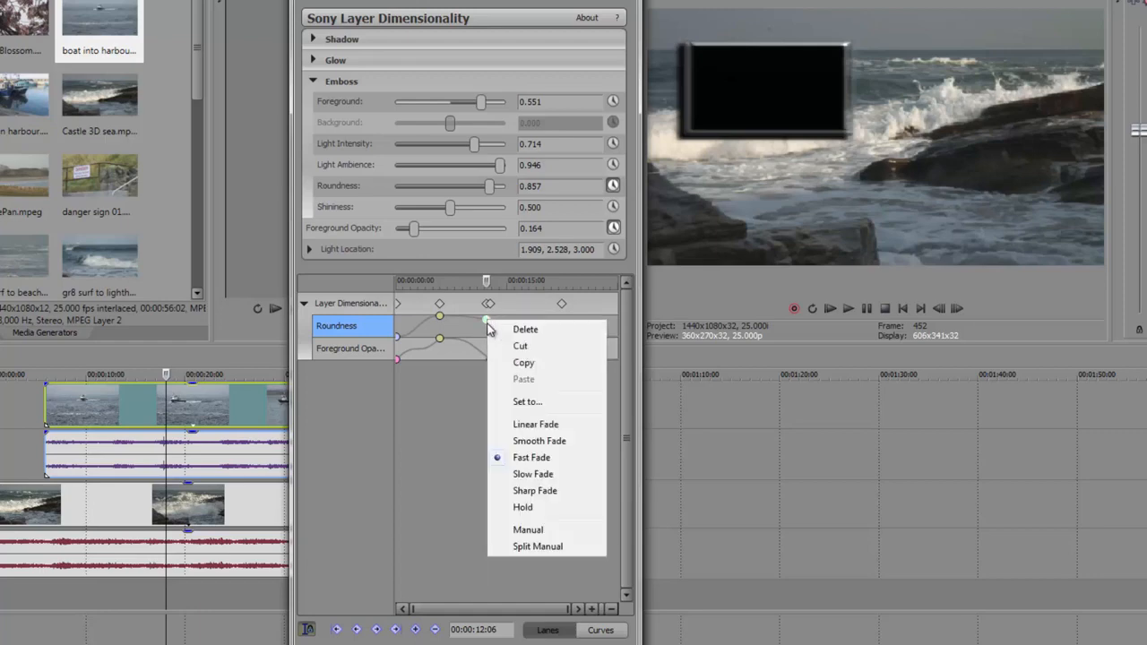
{"action": "left_click", "coordinate": [521, 475]}
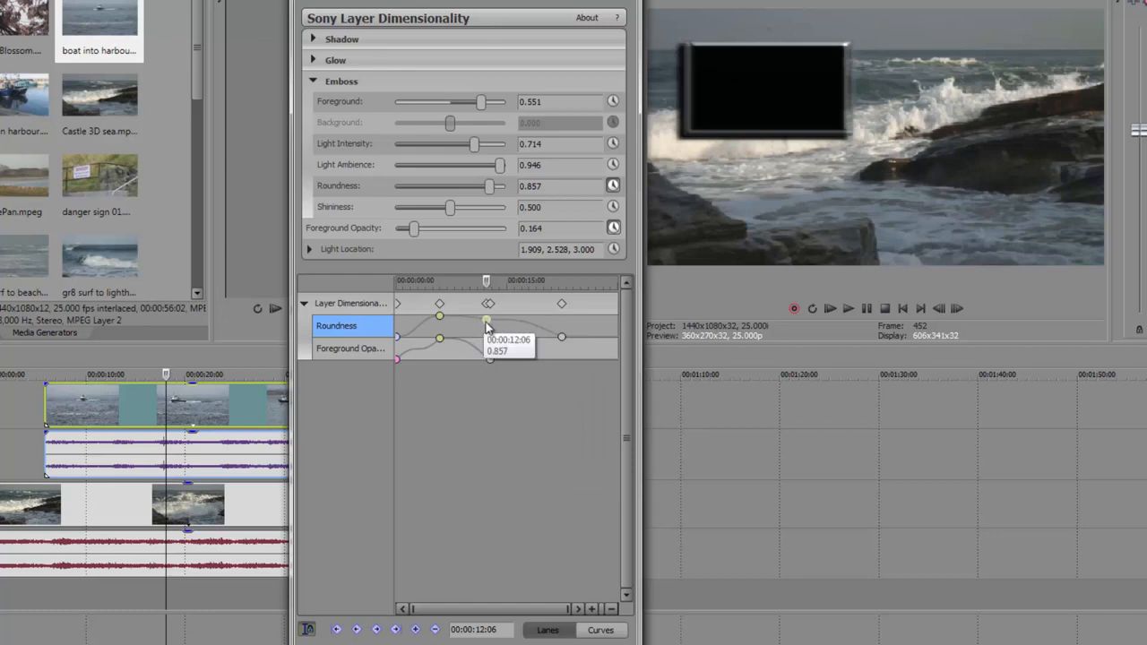
{"action": "right_click", "coordinate": [486, 328]}
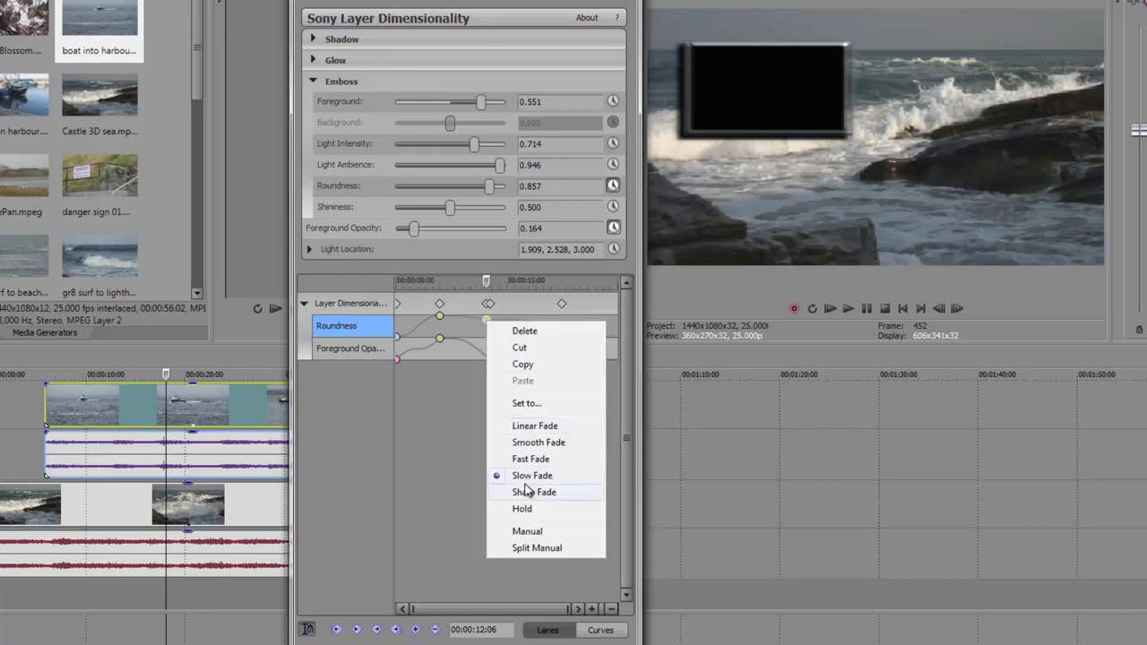
{"action": "left_click", "coordinate": [527, 498]}
- Set the Roundness keyframe at 00:00:12:06 to Hold and display its curve
{"action": "right_click", "coordinate": [488, 328]}
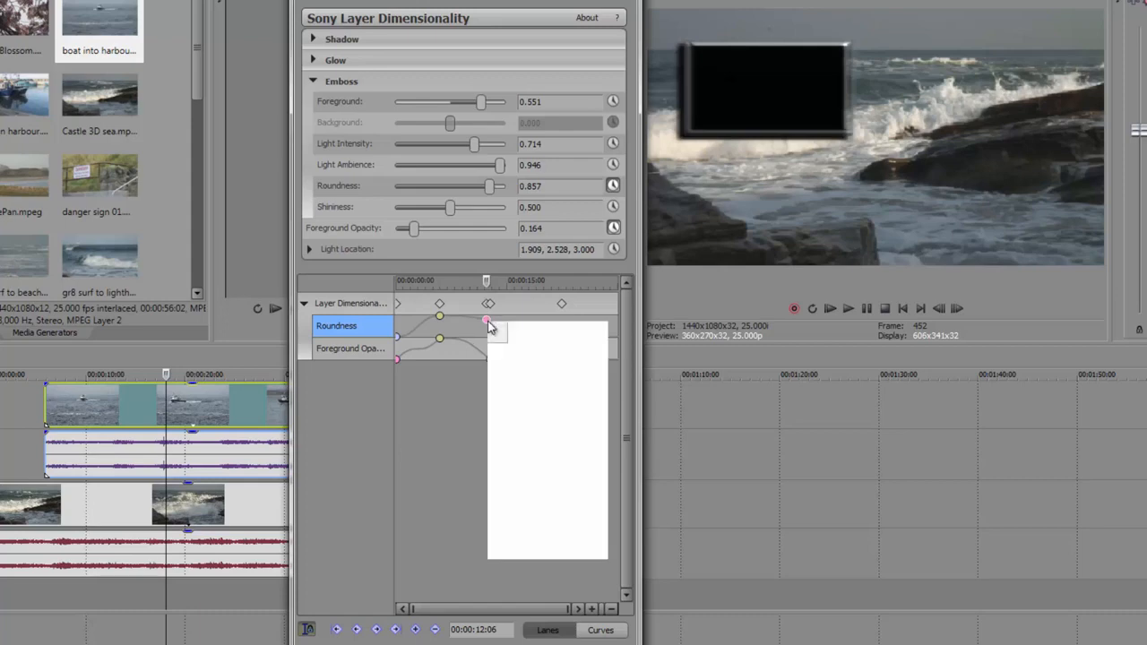
{"action": "left_click", "coordinate": [525, 509]}
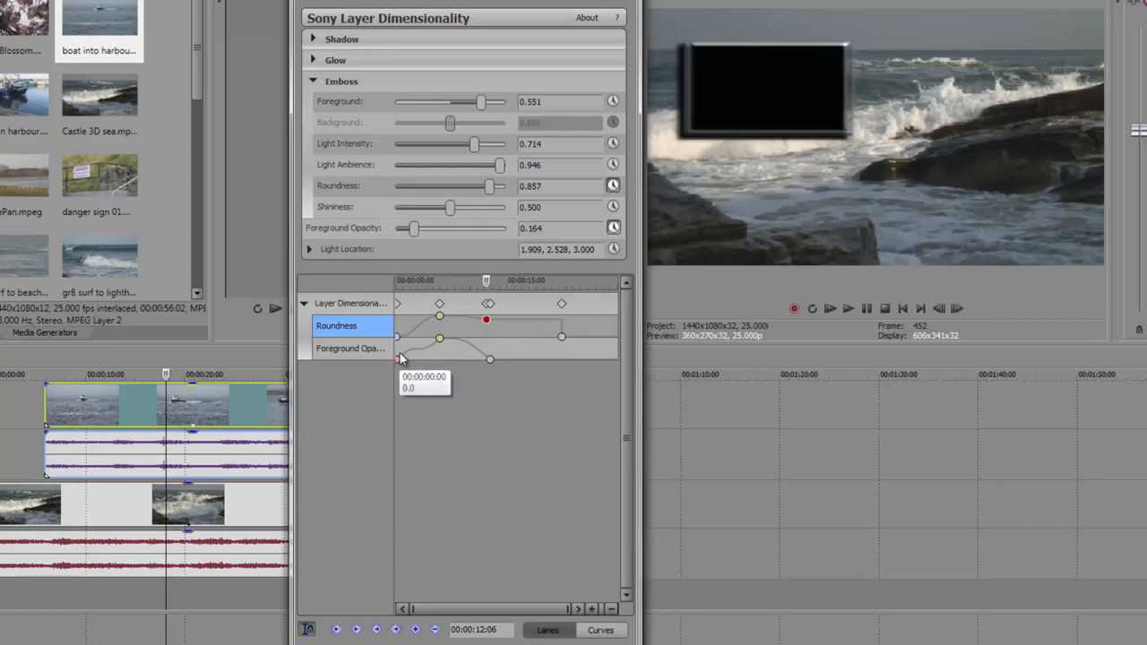
{"action": "left_click", "coordinate": [603, 634]}
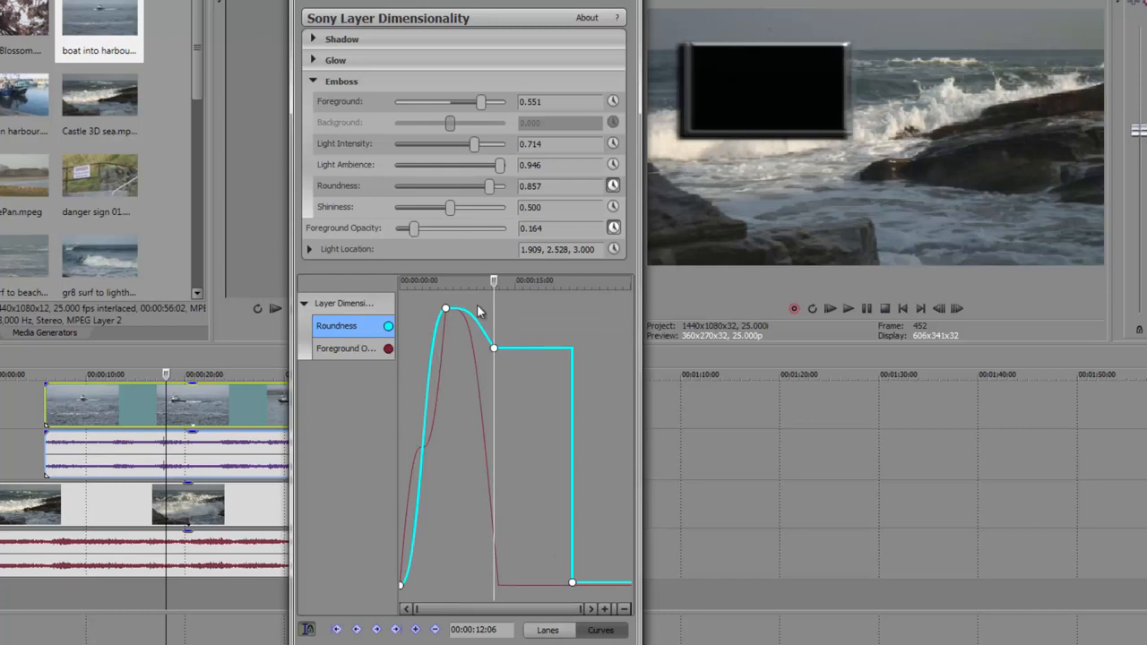
- Examine the Foreground Opacity curve and compare it with its keyframe lane, ending in the lanes view
{"action": "left_click", "coordinate": [368, 348]}
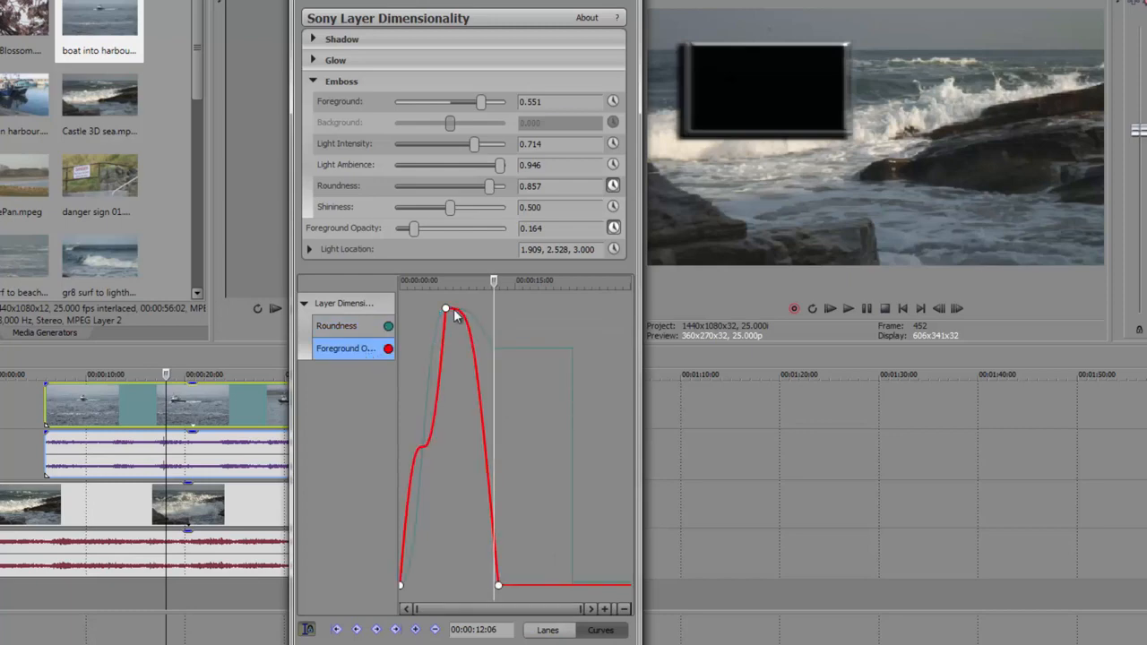
{"action": "left_click", "coordinate": [544, 630]}
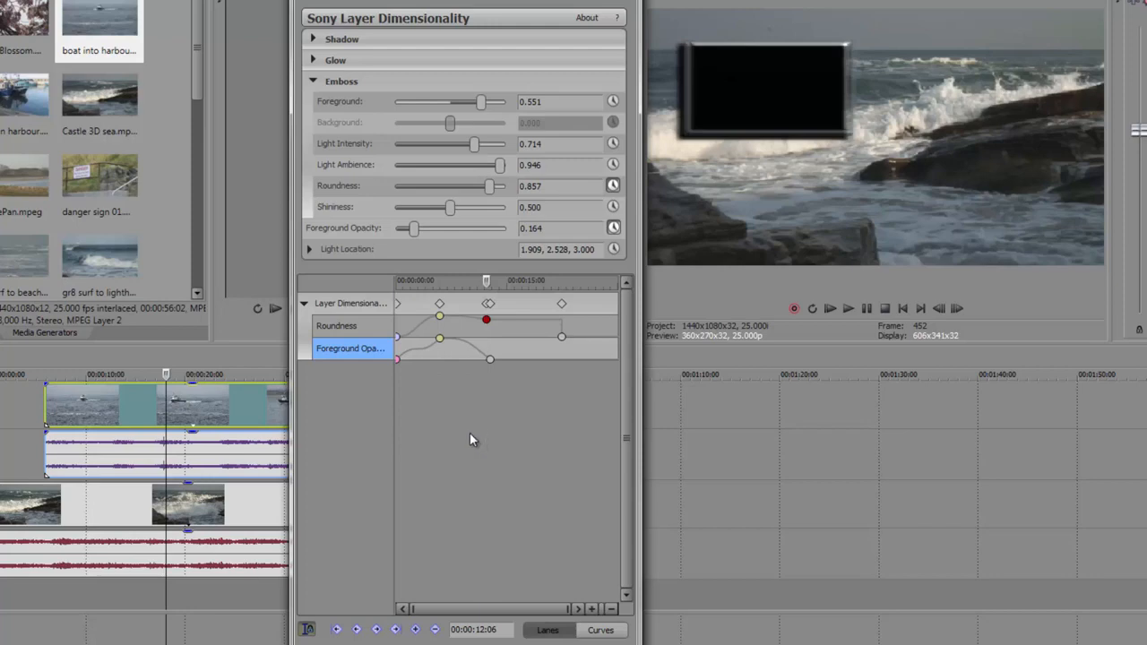
{"action": "left_click", "coordinate": [600, 631]}
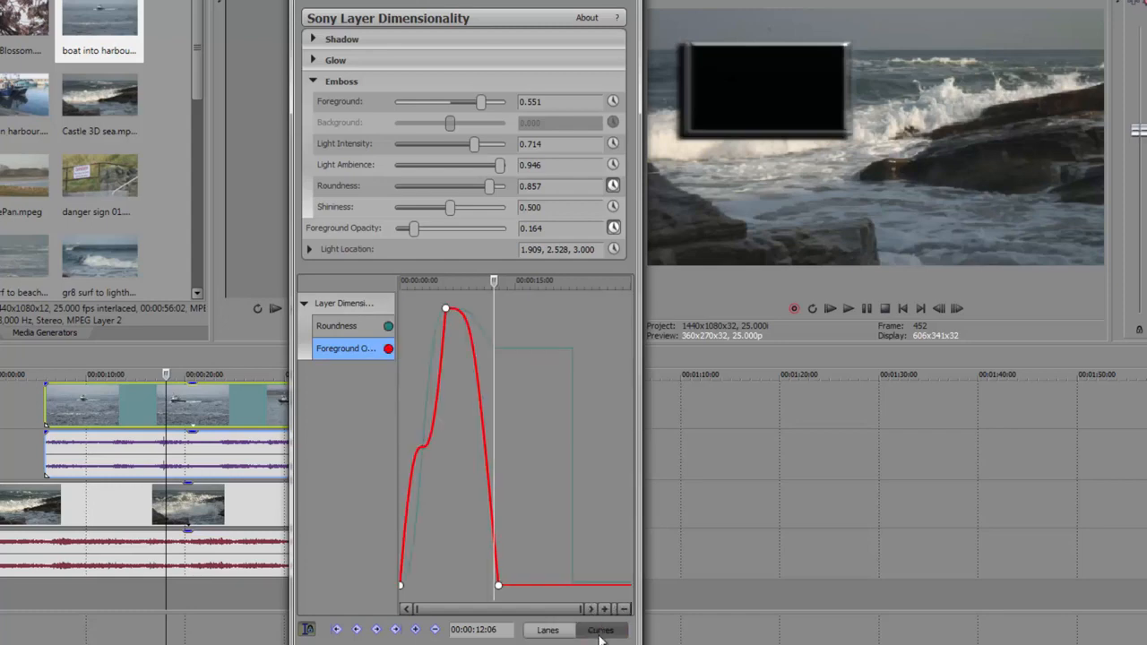
{"action": "left_click", "coordinate": [548, 630]}
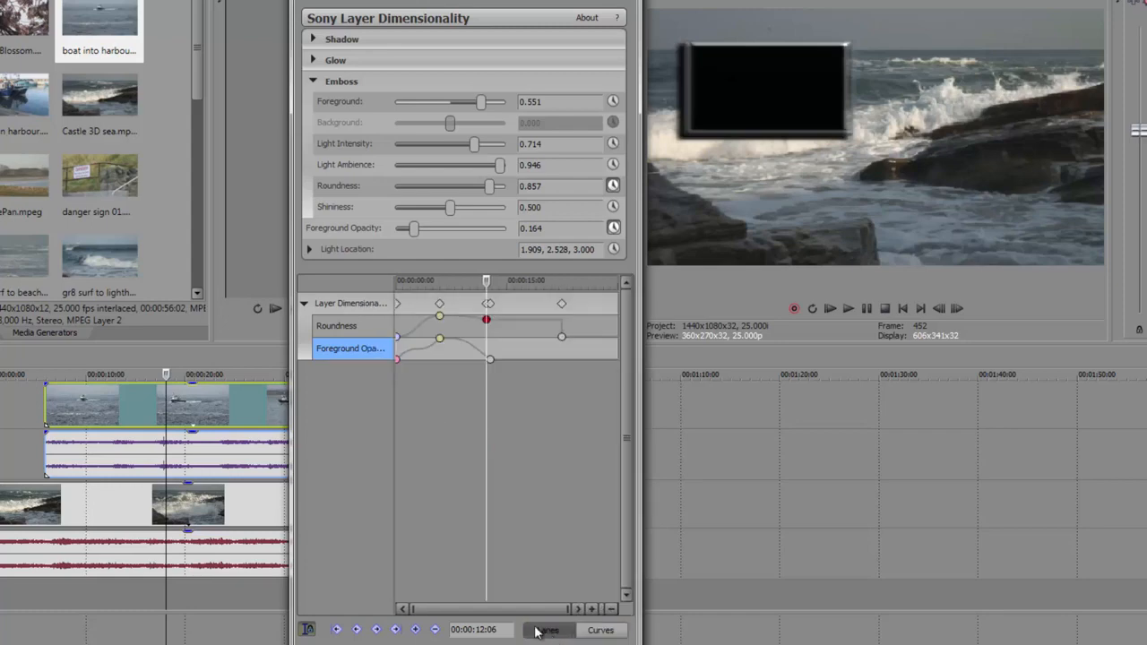